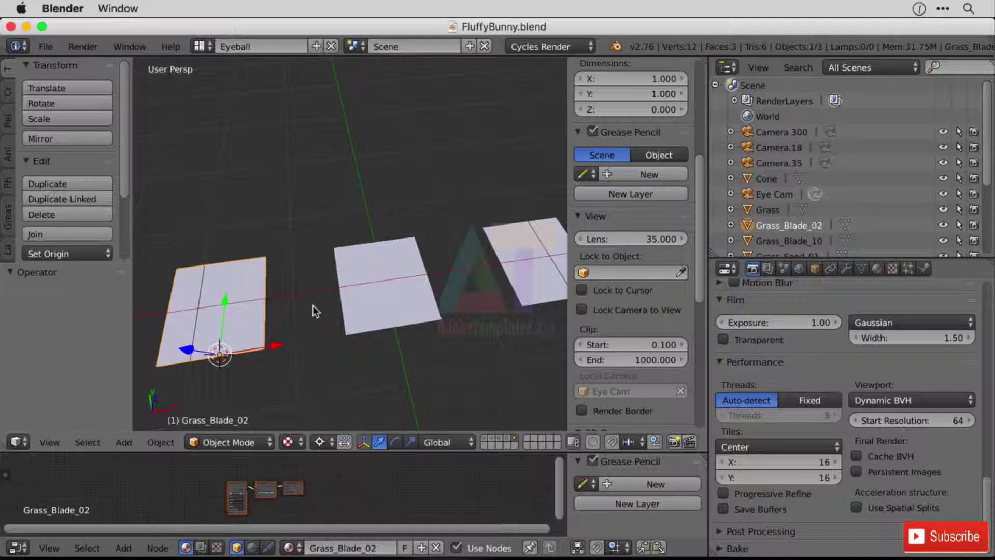
Switch the viewport to Material shading, preview it in Rendered, then return to Material
left_click(288, 442)
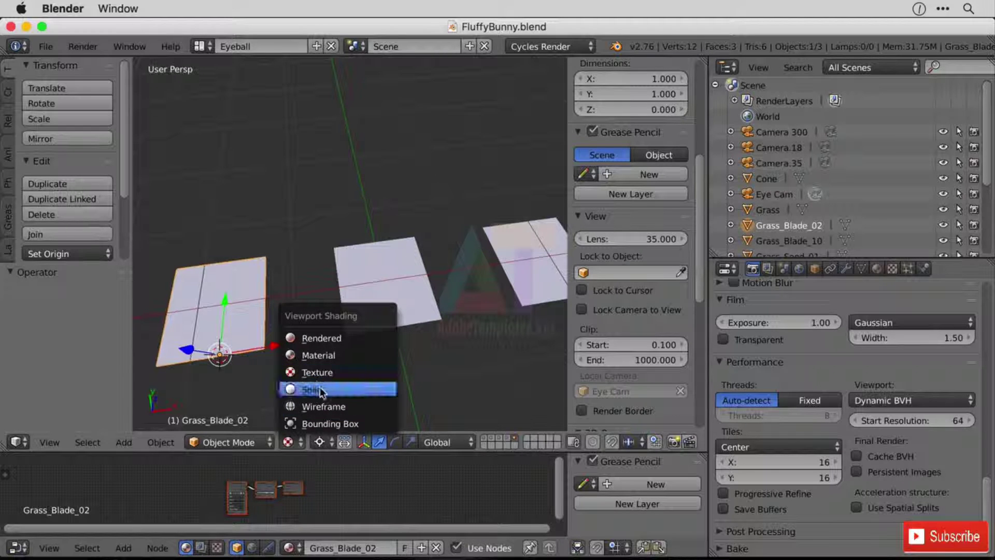
left_click(317, 389)
left_click(288, 442)
left_click(322, 356)
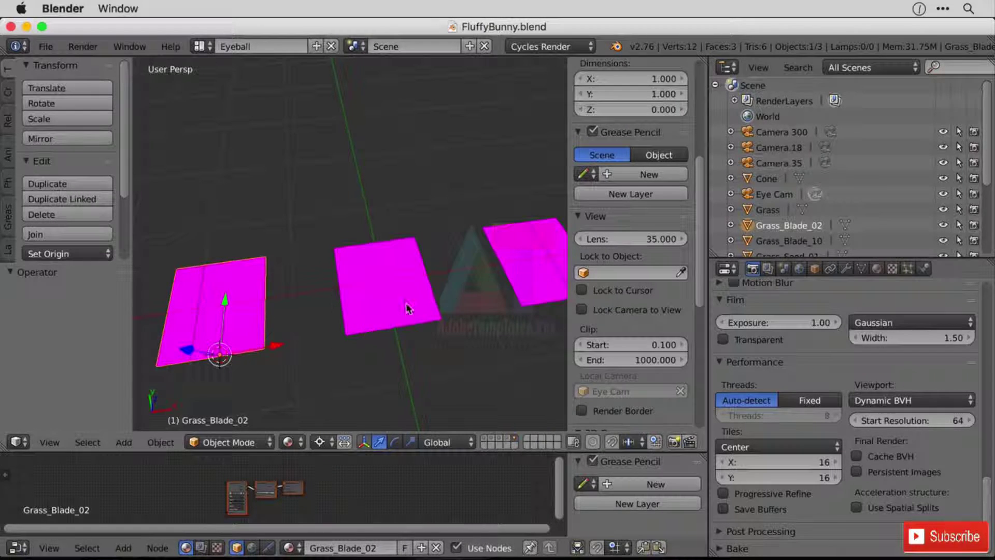
left_click(301, 446)
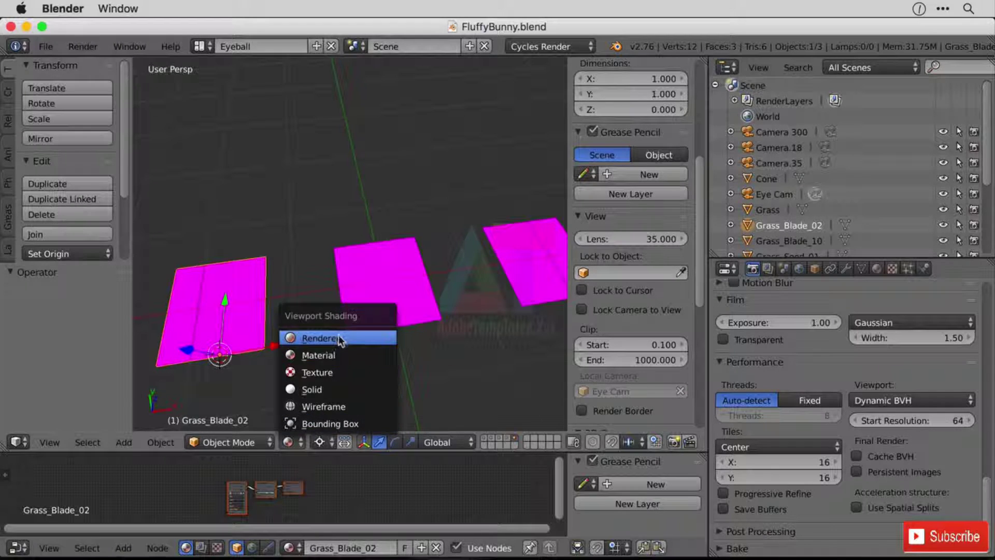
left_click(338, 339)
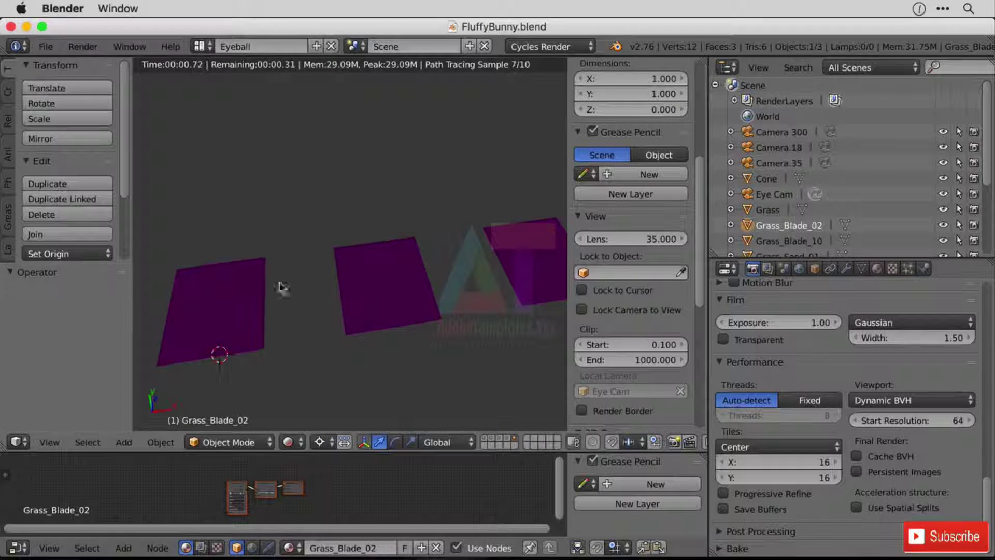
left_click(294, 443)
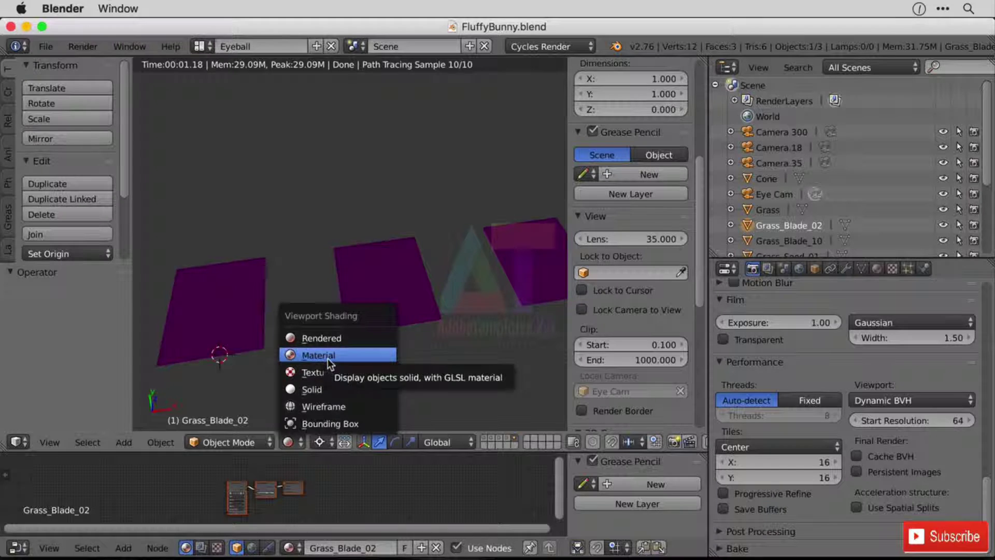
left_click(328, 357)
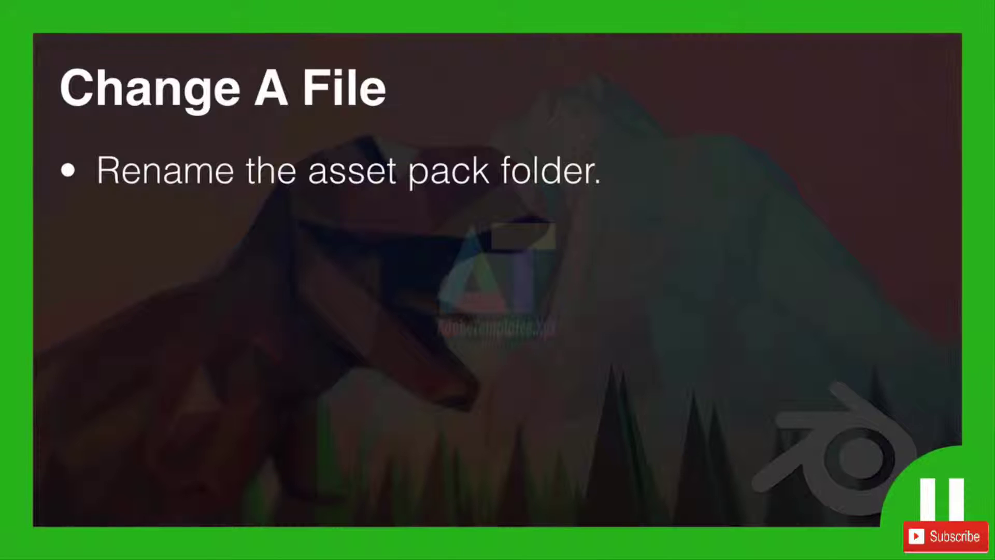
key("super+Tab")
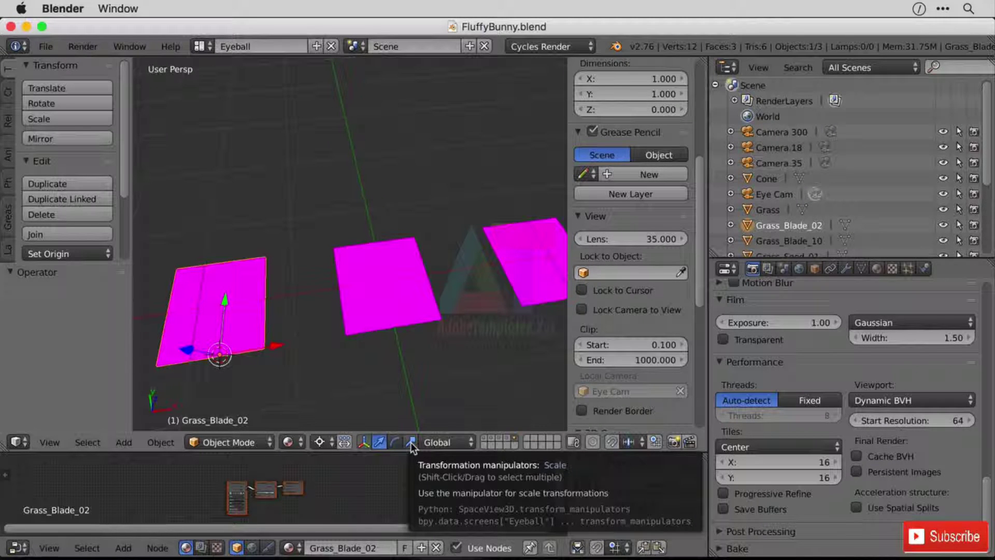
Reopen FluffyBunny.blend from the recent files list
left_click(53, 47)
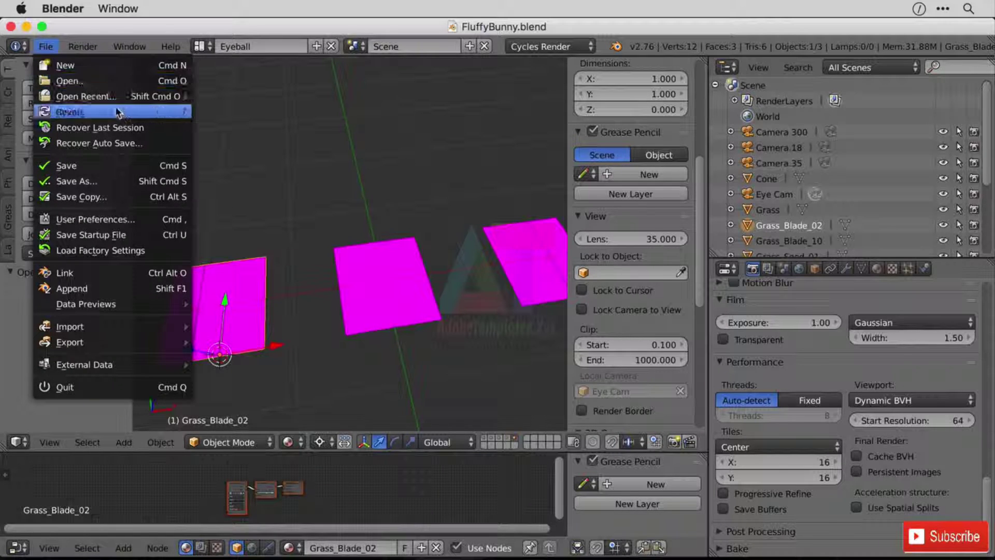
mouse_move(118, 99)
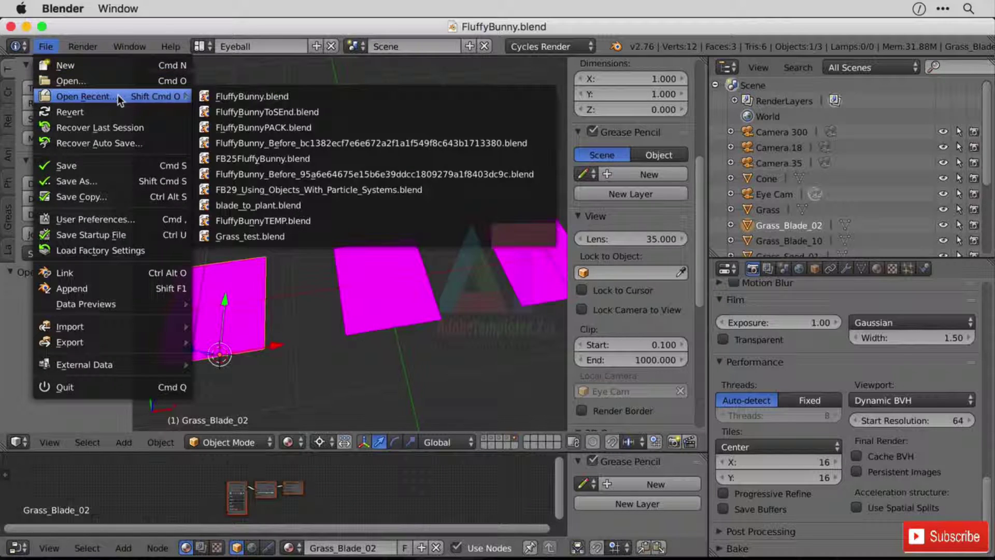
left_click(249, 96)
Toggle Rendered then Material shading, and select the Grass_Seed_01 and Grass_Blade_10 planes
left_click(288, 442)
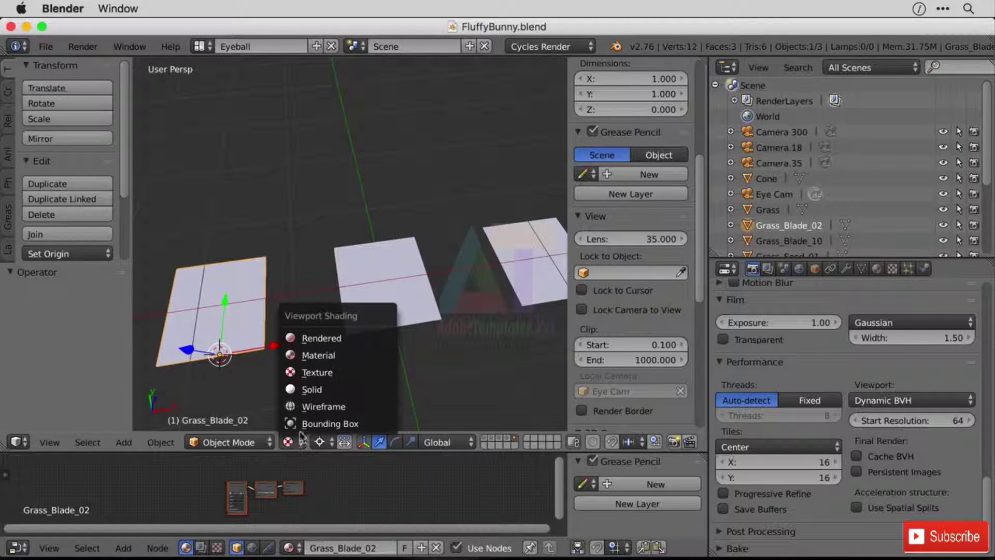
left_click(335, 340)
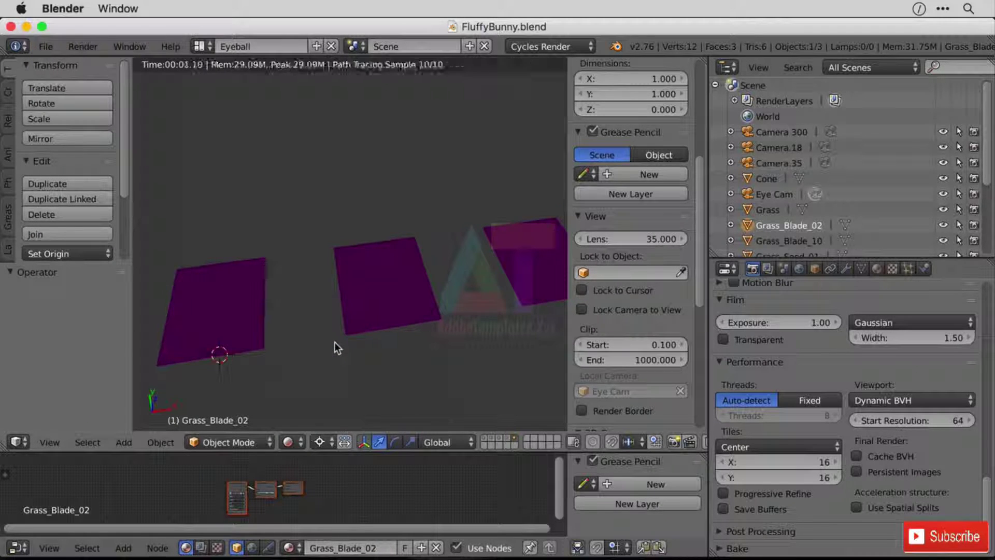
left_click(301, 442)
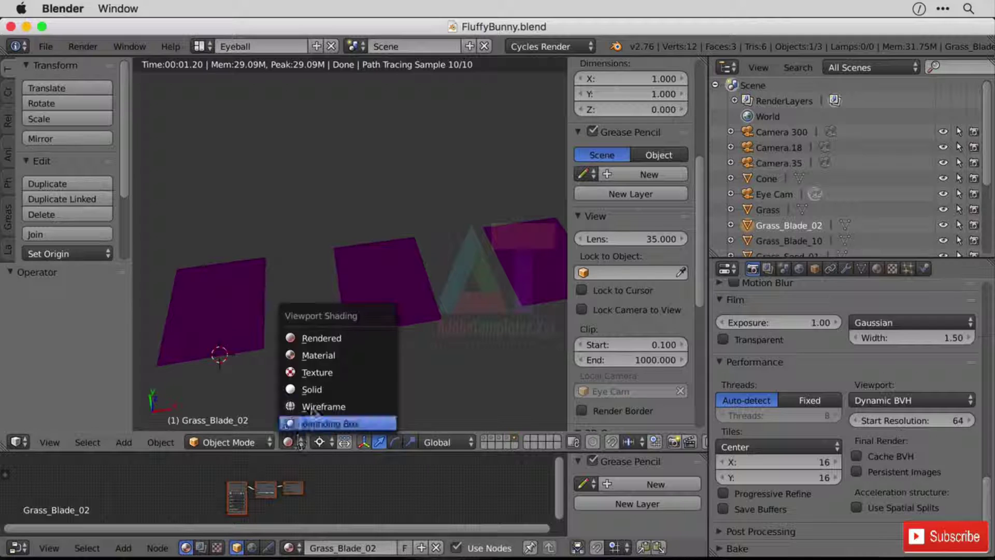
left_click(381, 363)
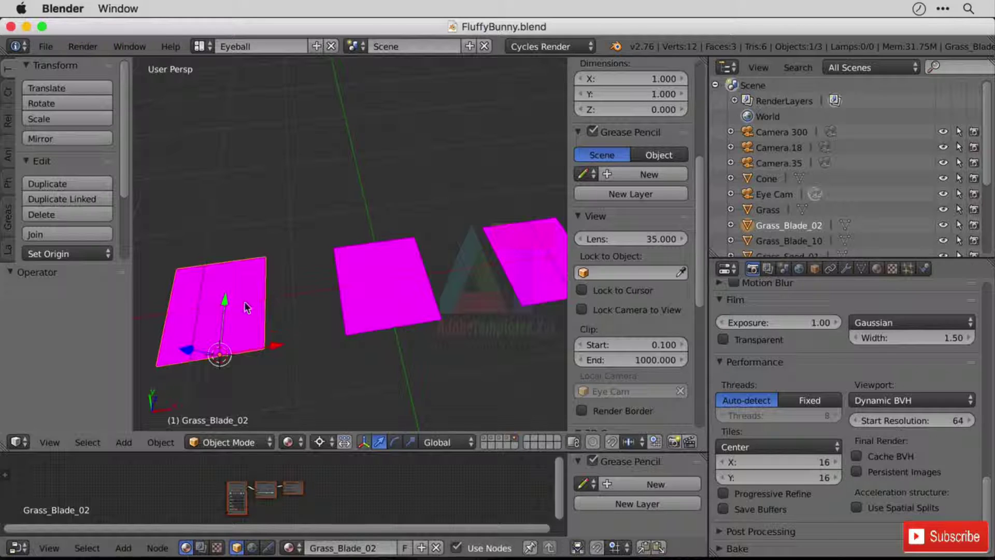
right_click(381, 284)
right_click(517, 257)
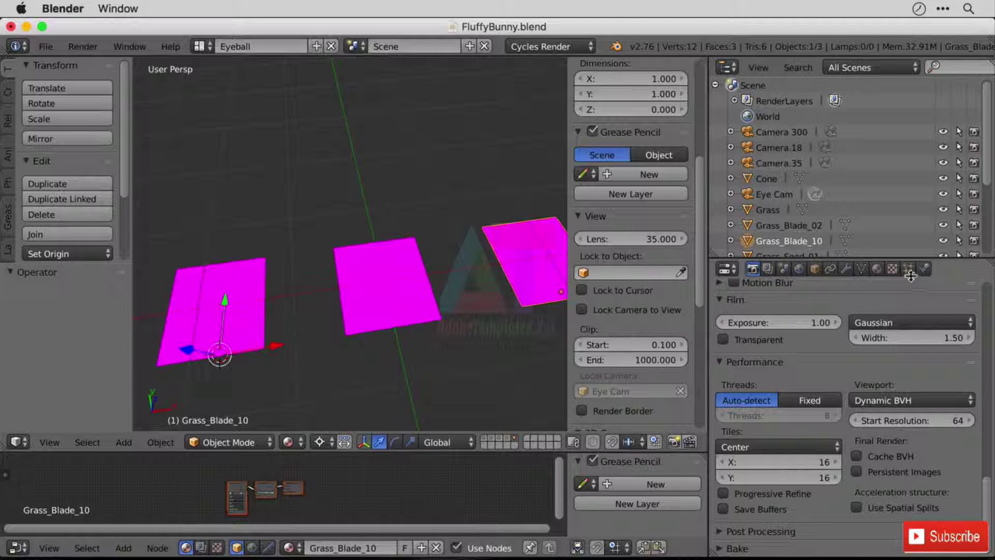
Relink the Grass_Blade_10 texture to Grass_Blade_10.png in the 06.fluffy.bunny Nature Textures folder
left_click(893, 271)
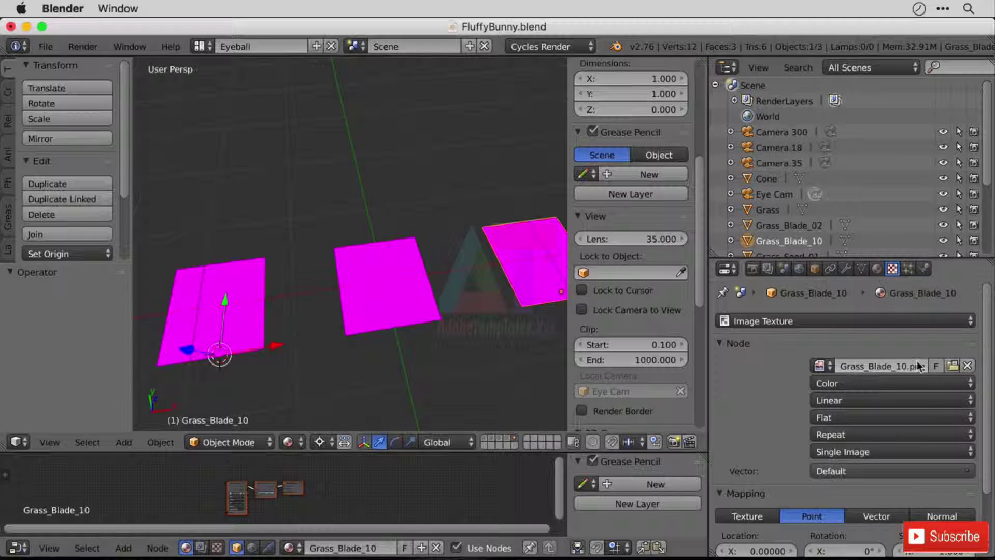
left_click(953, 366)
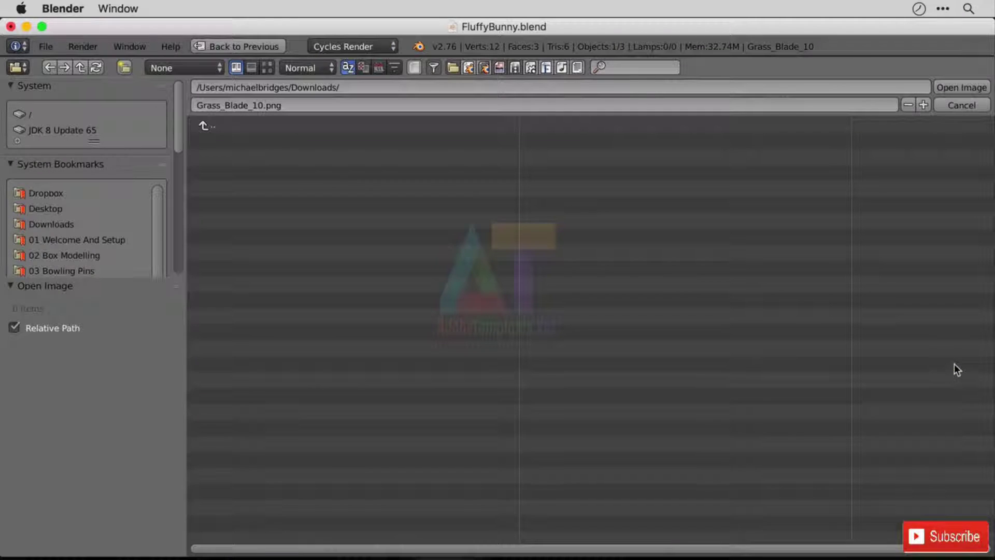
left_click(240, 125)
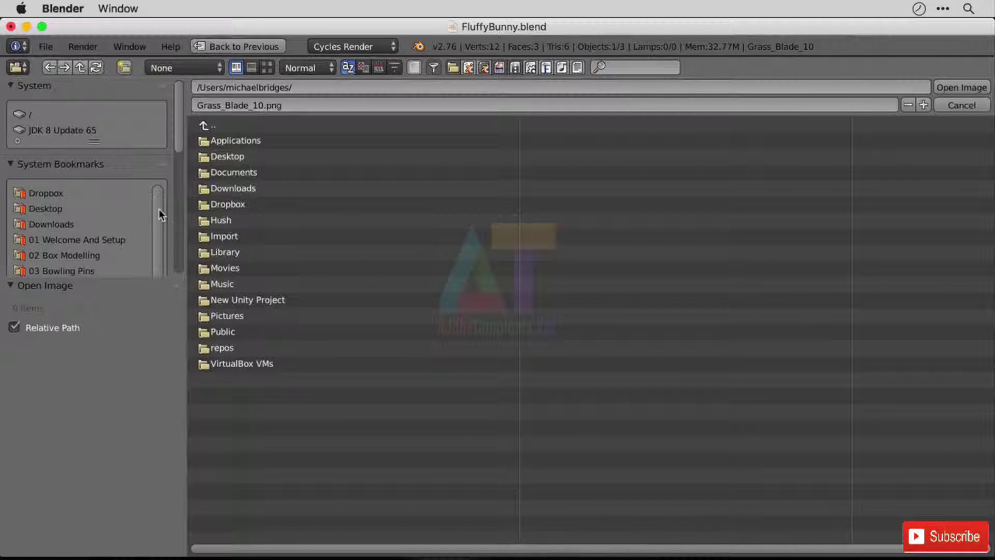
left_click_drag(158, 209, 154, 253)
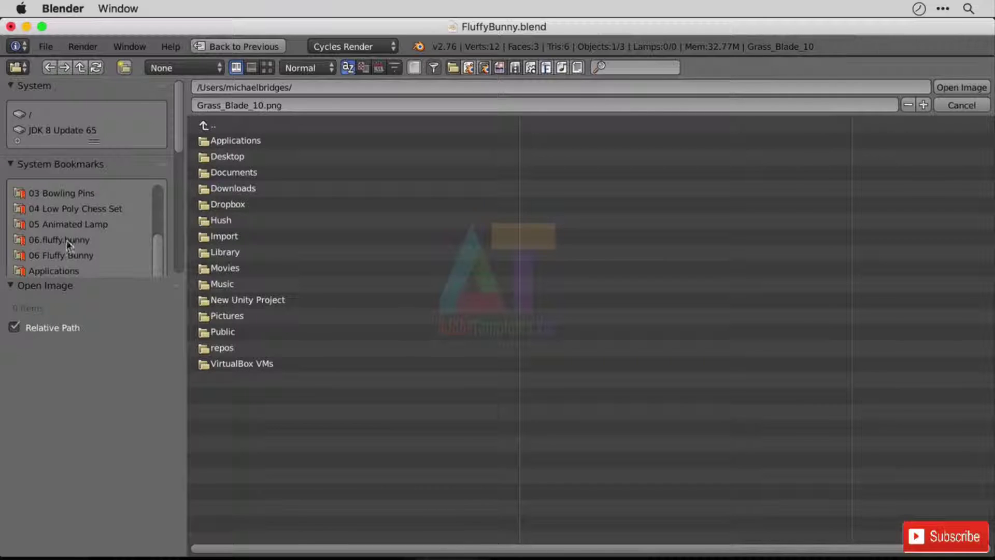
left_click(62, 241)
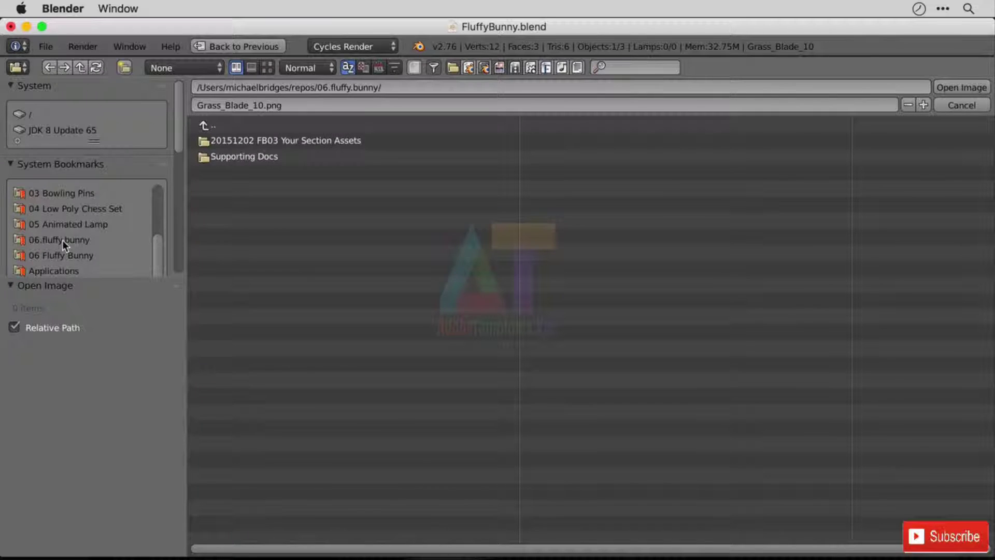
left_click(317, 138)
left_click(270, 137)
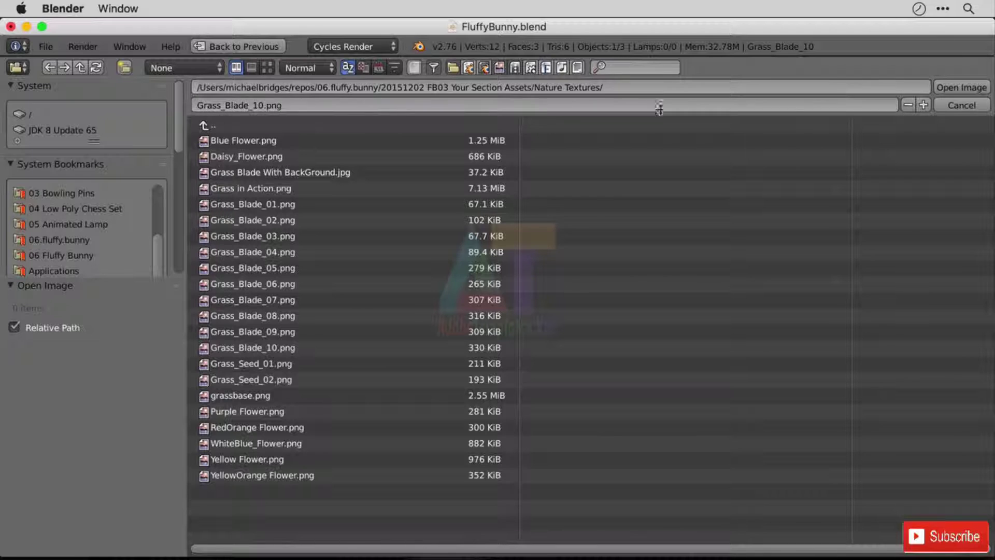
left_click(950, 87)
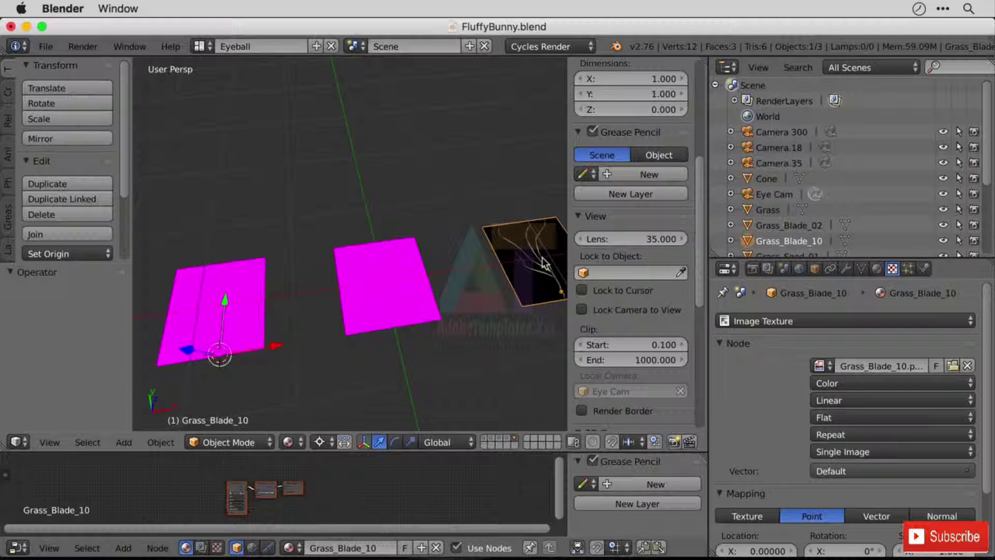
Select the Grass_Seed_01 plane and hide the 3D view's sidebar and tool shelf
right_click(382, 299)
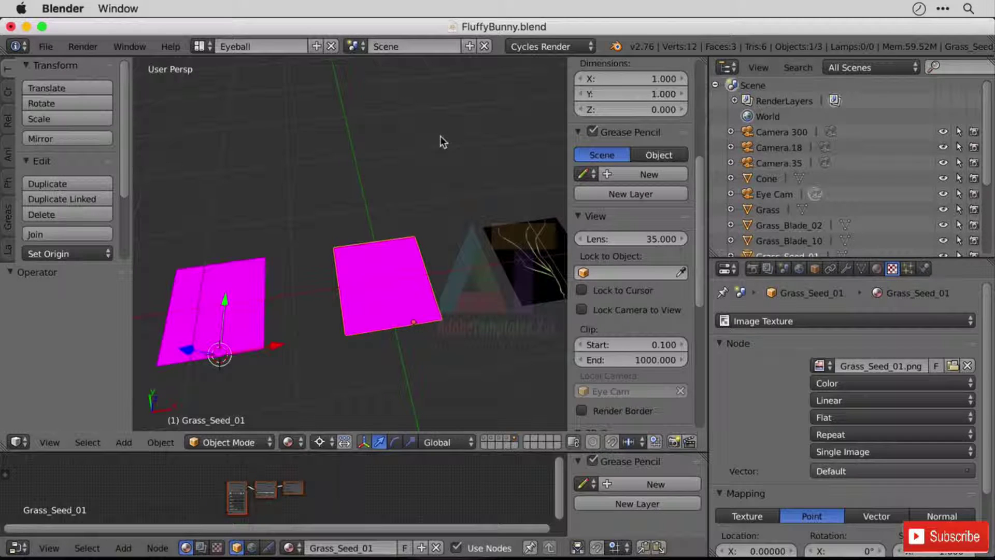
key("n")
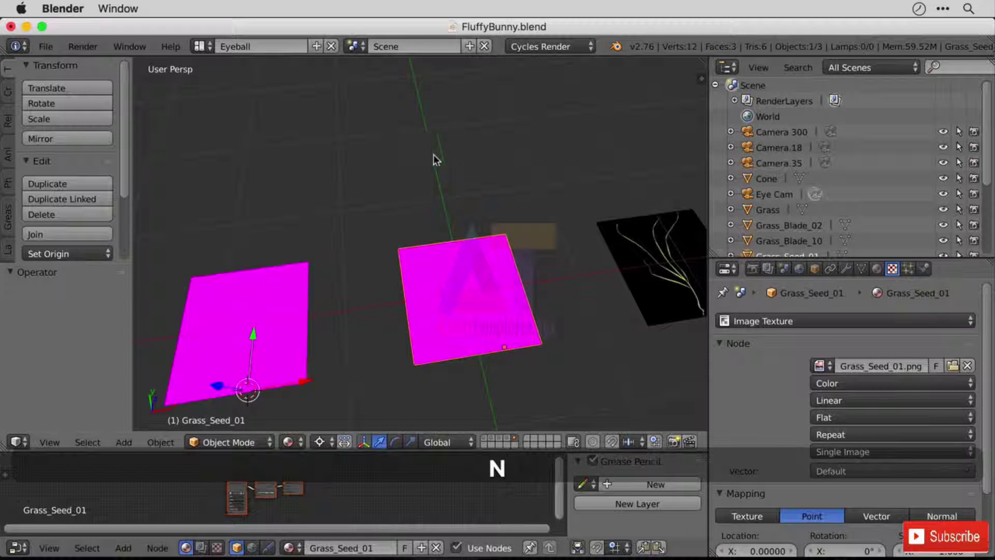
key("t")
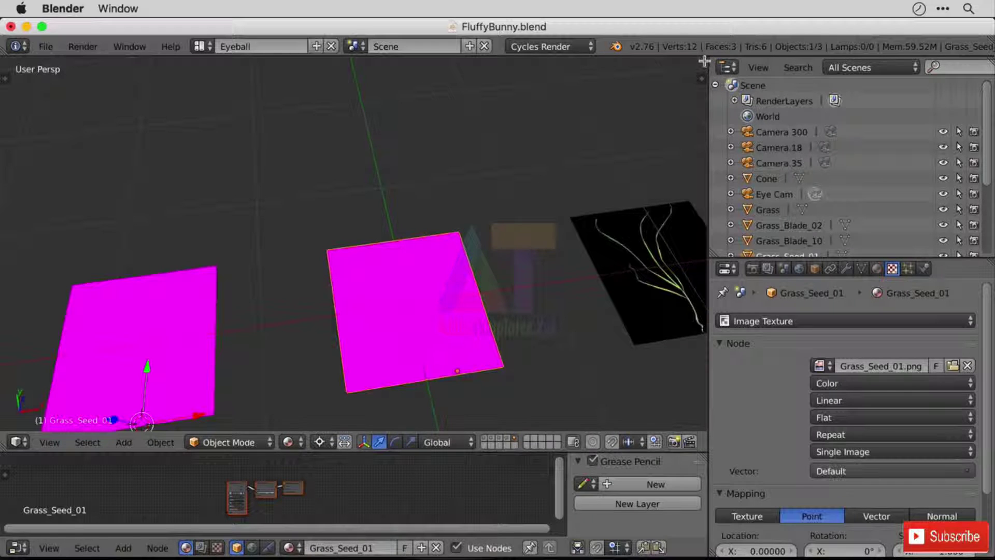
Split the 3D view and turn the right half into an Image Editor
left_click_drag(703, 62, 388, 100)
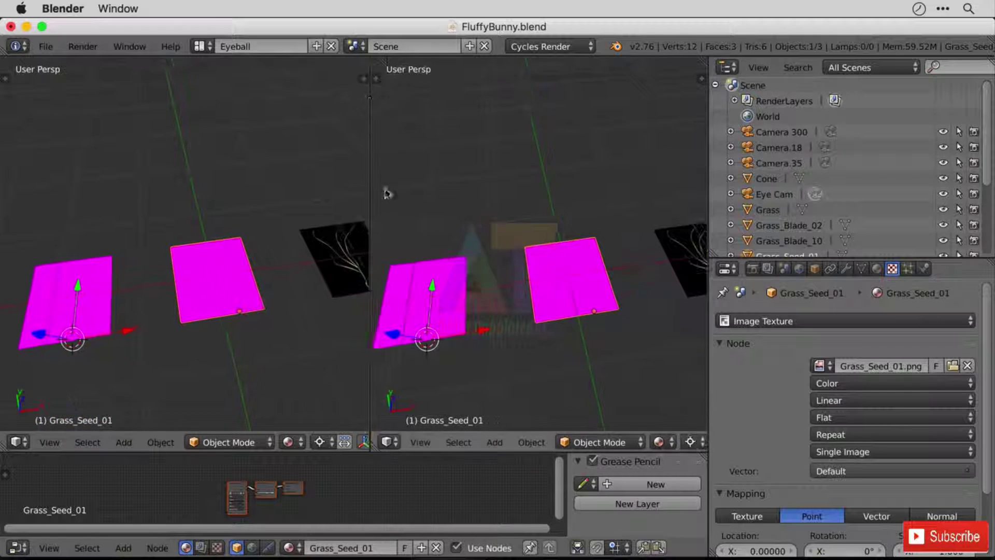
left_click(390, 443)
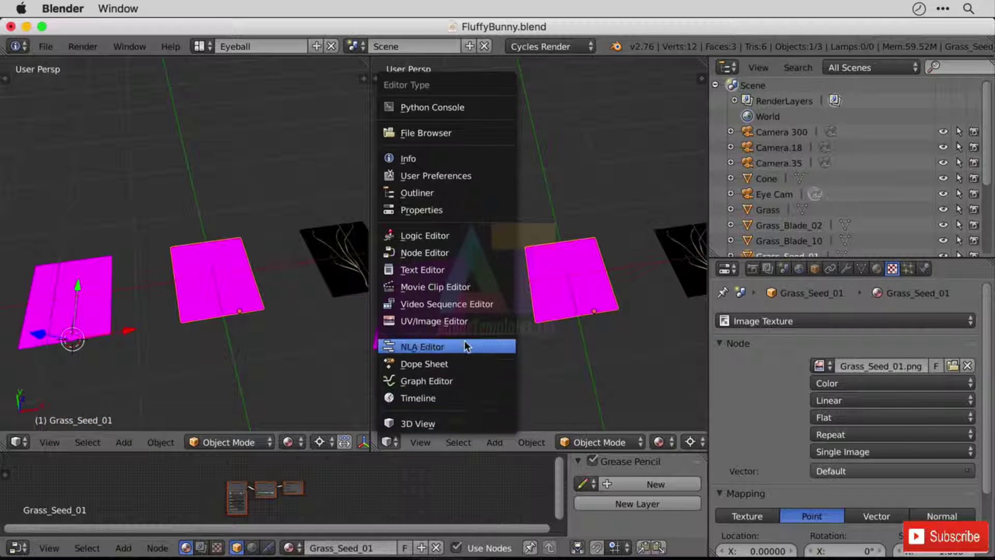
left_click(467, 315)
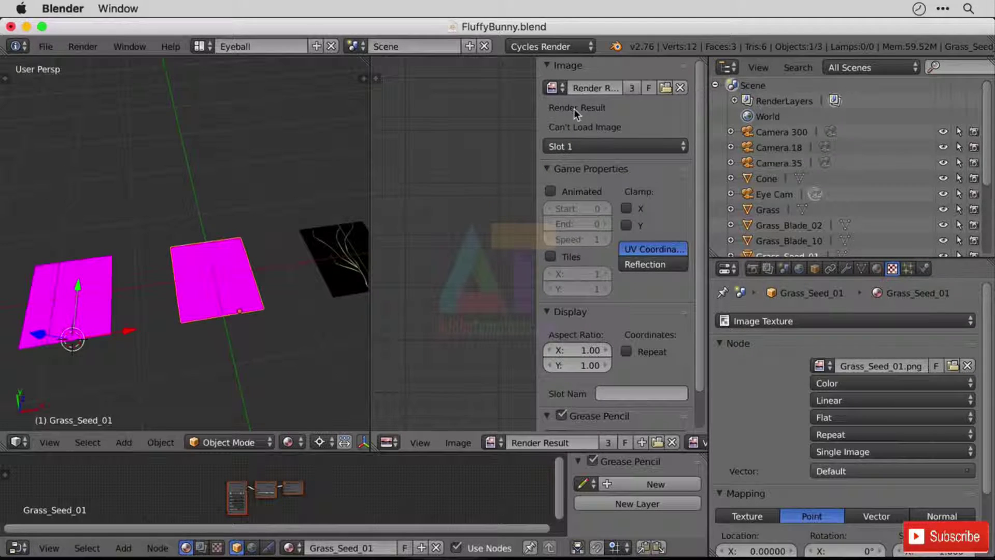
key("n")
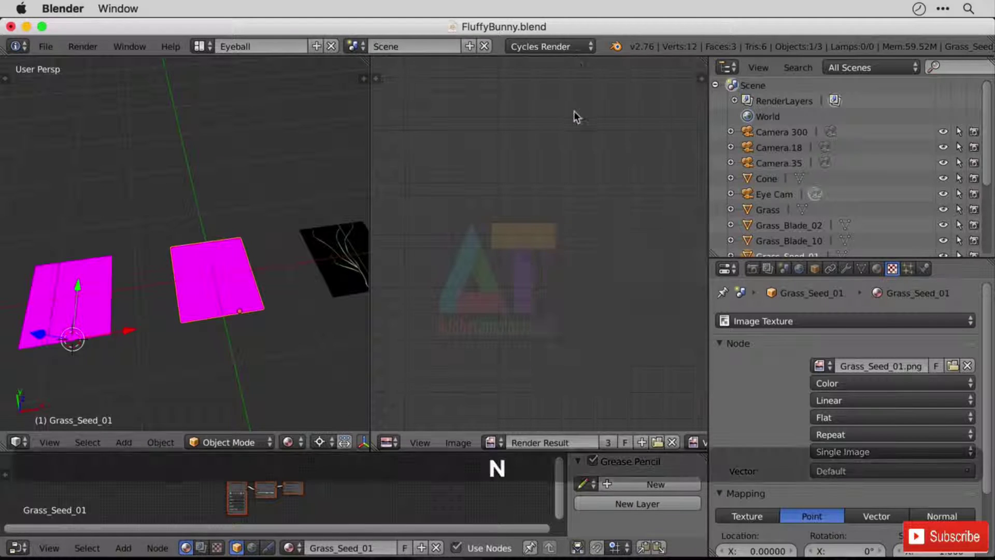
Display Grass_Seed_01.png in the Image Editor with its properties sidebar shown
left_click(491, 442)
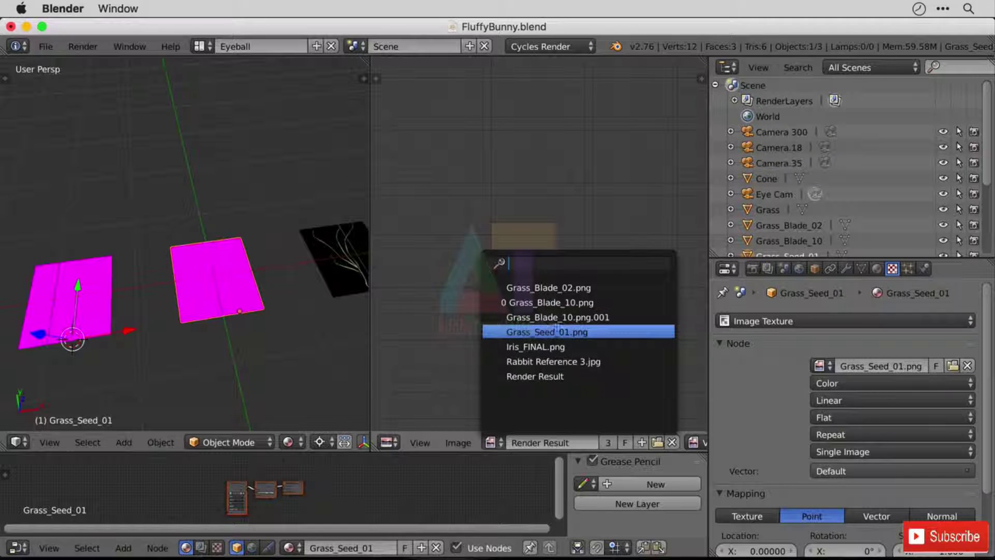
left_click(574, 333)
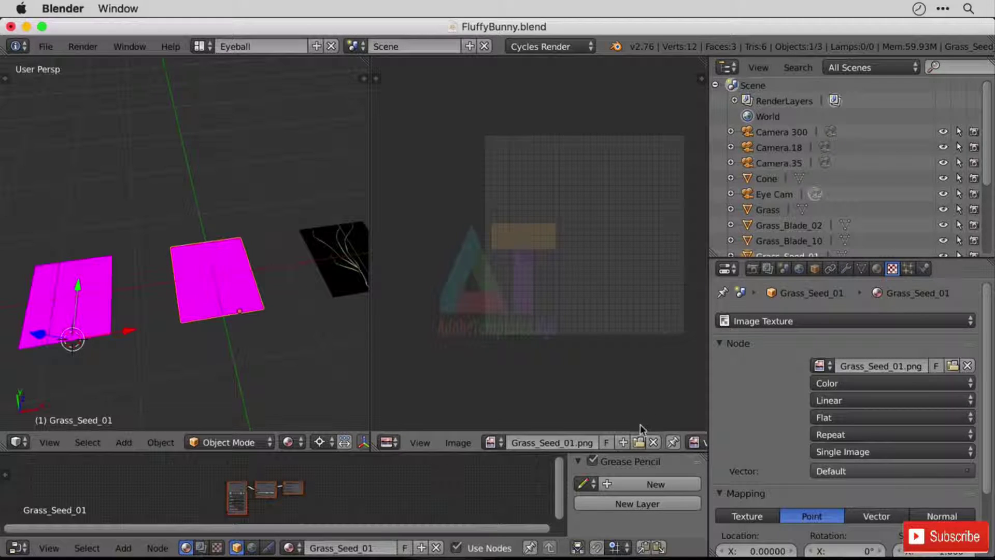
left_click(700, 77)
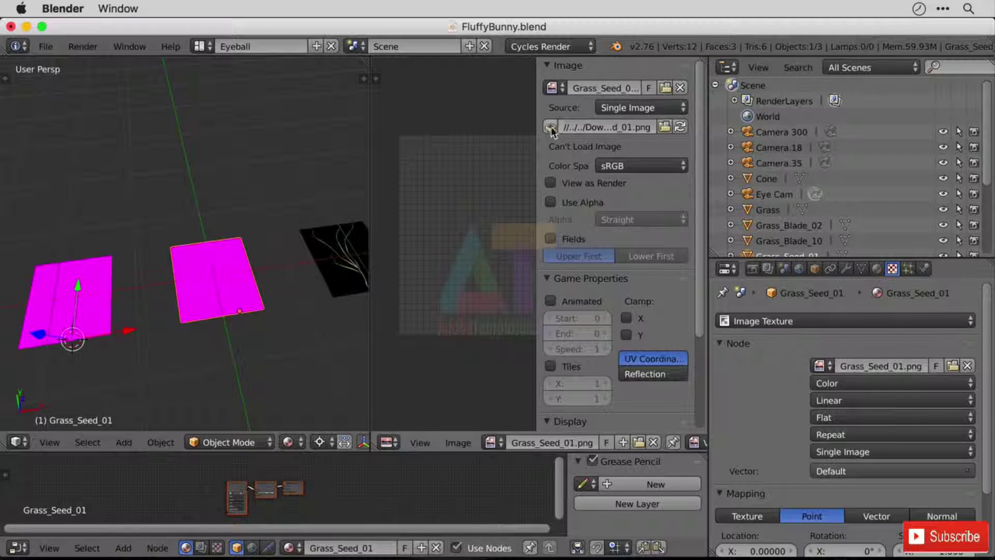
Relink Grass_Seed_01.png to the copy in 06.fluffy.bunny's Section Assets > Nature Textures folder
left_click(681, 126)
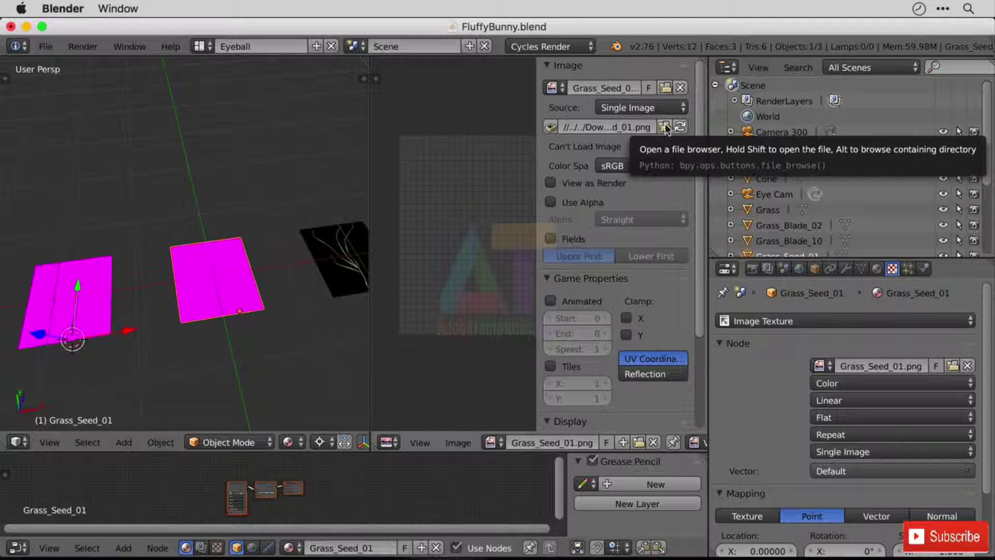
left_click(665, 126)
left_click(270, 127)
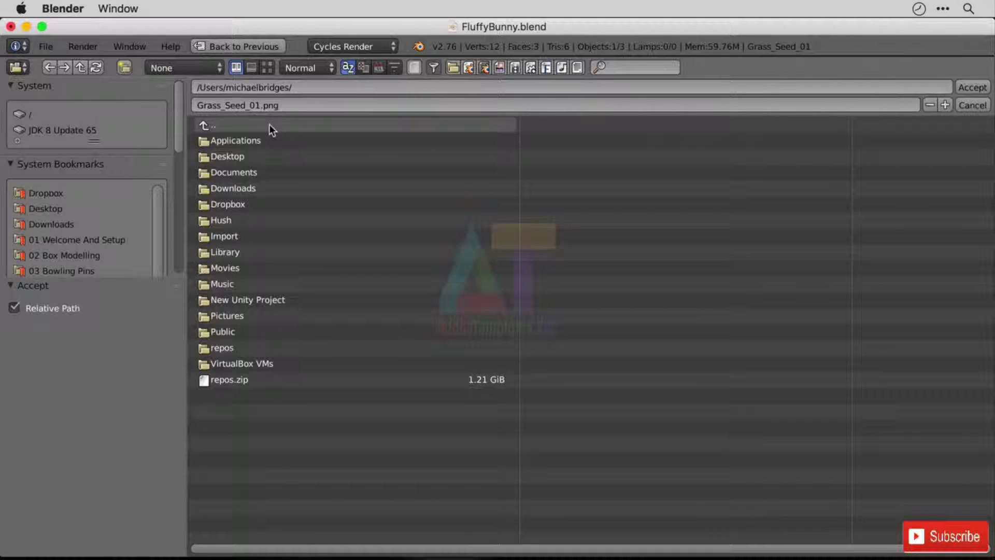
scroll(145, 233, "down", 5)
left_click(58, 239)
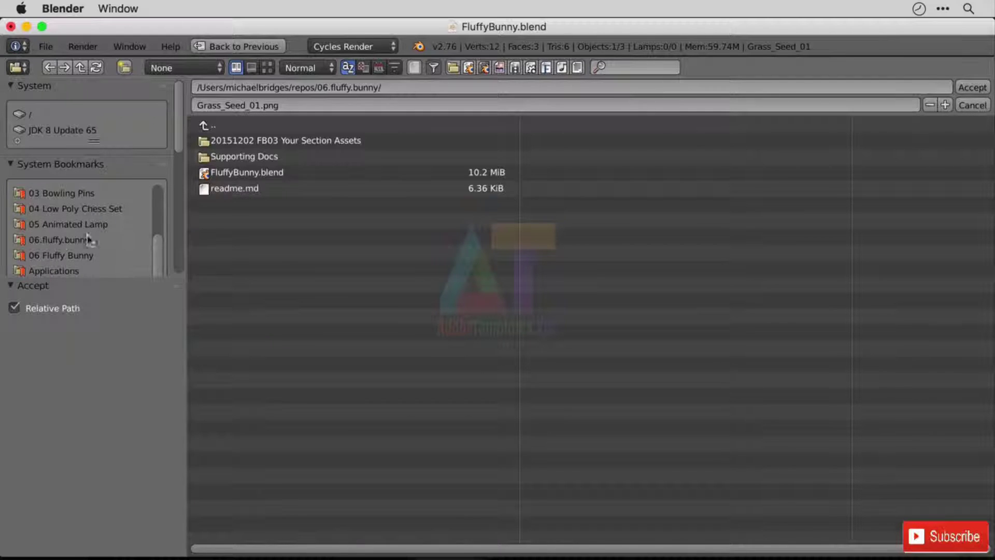
left_click(288, 140)
left_click(370, 139)
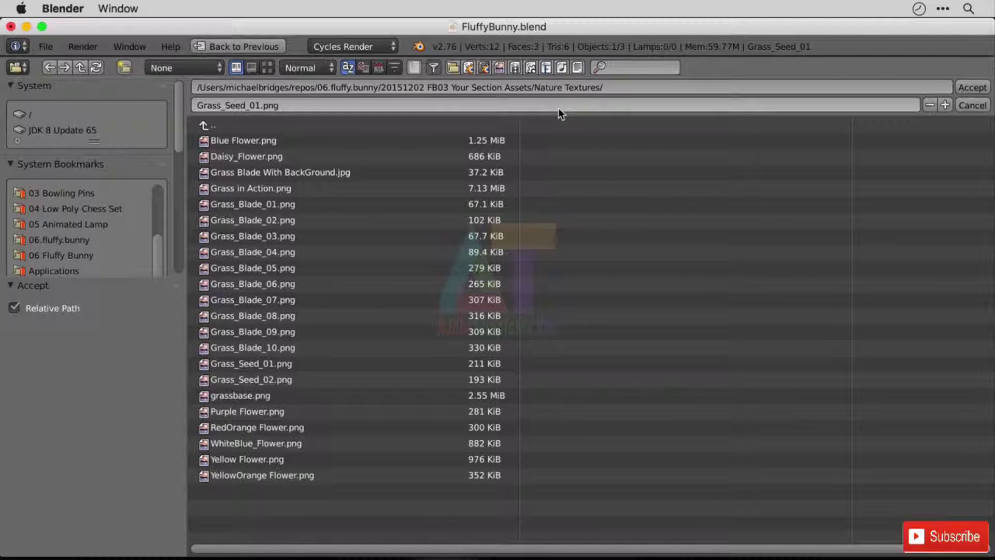
left_click(970, 87)
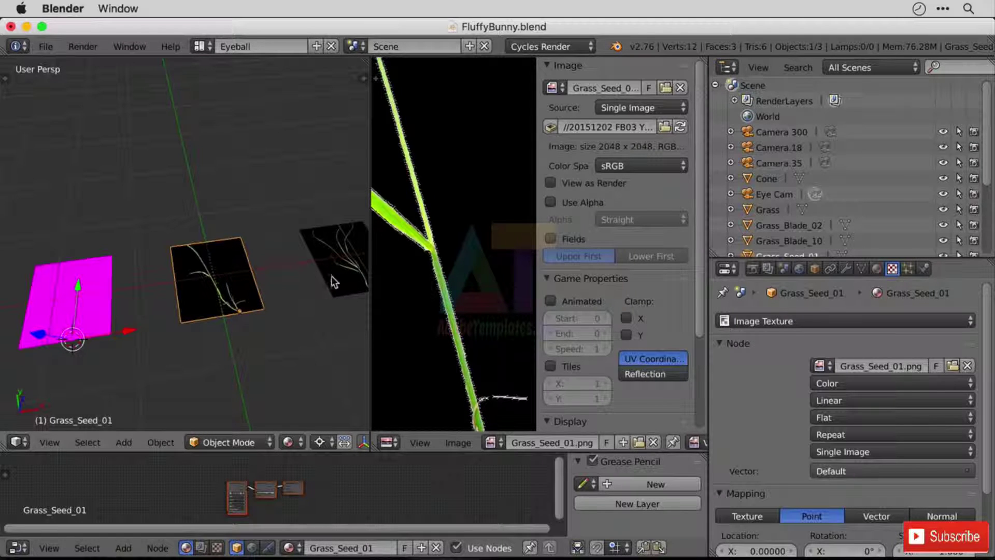
left_click(493, 444)
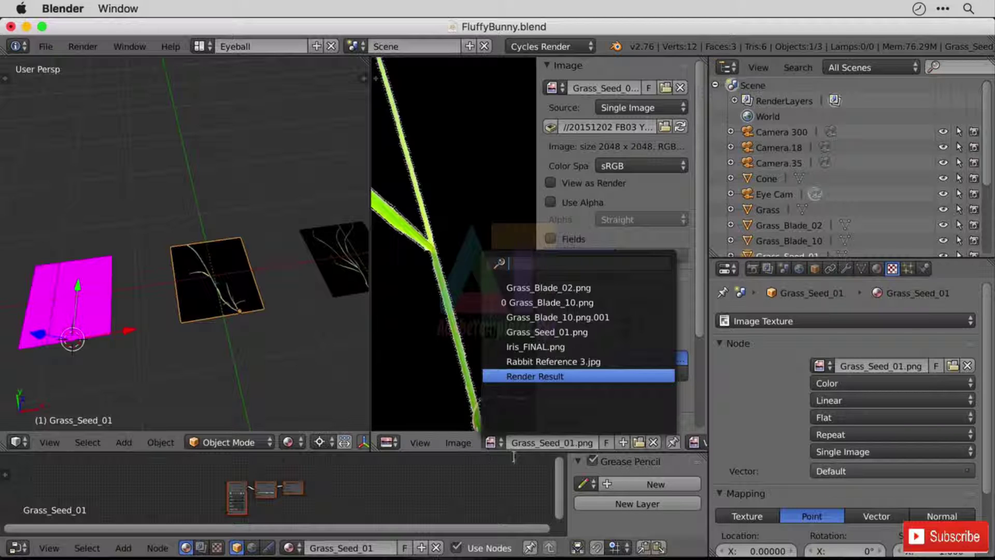
left_click(588, 332)
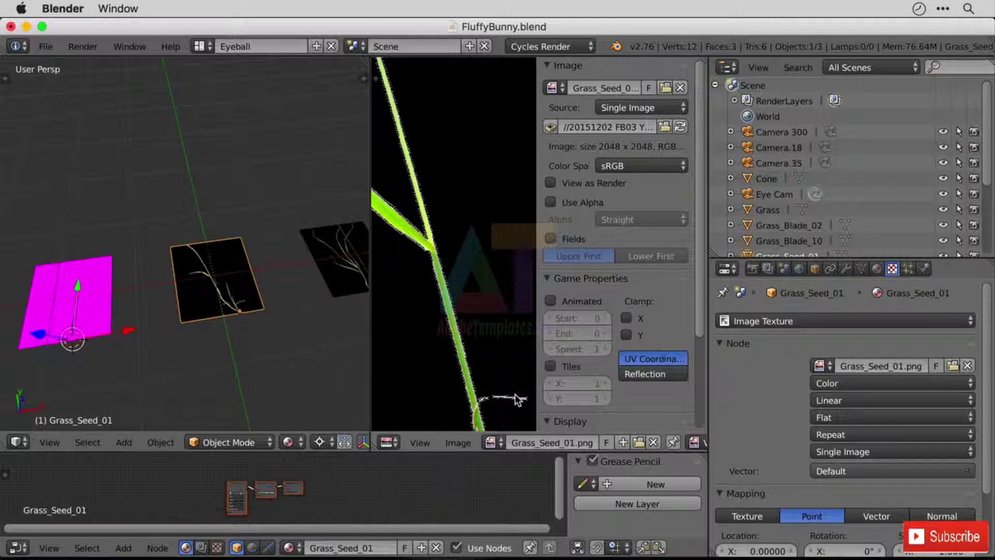
Pack Grass_Seed_01.png into the .blend via Image > Pack Image
left_click(458, 443)
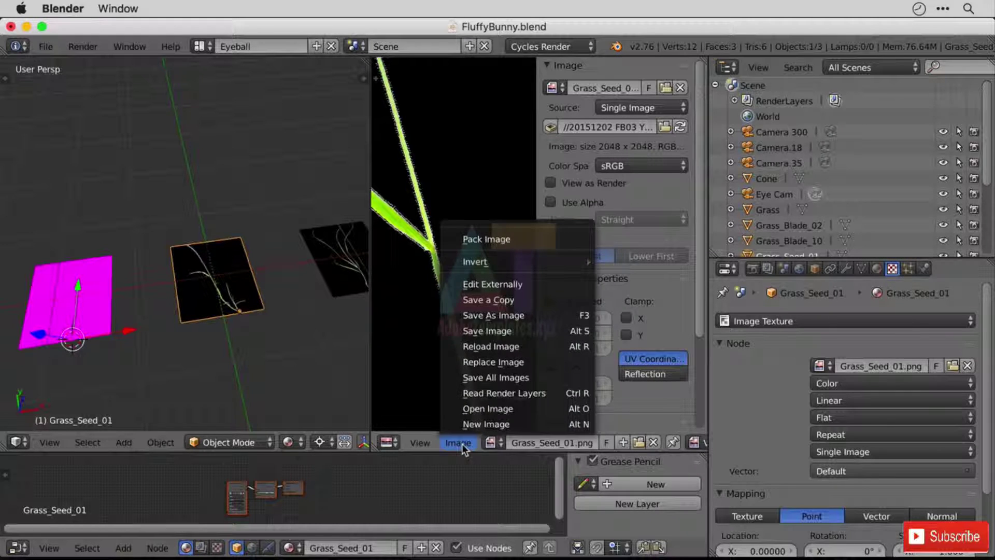
left_click(545, 241)
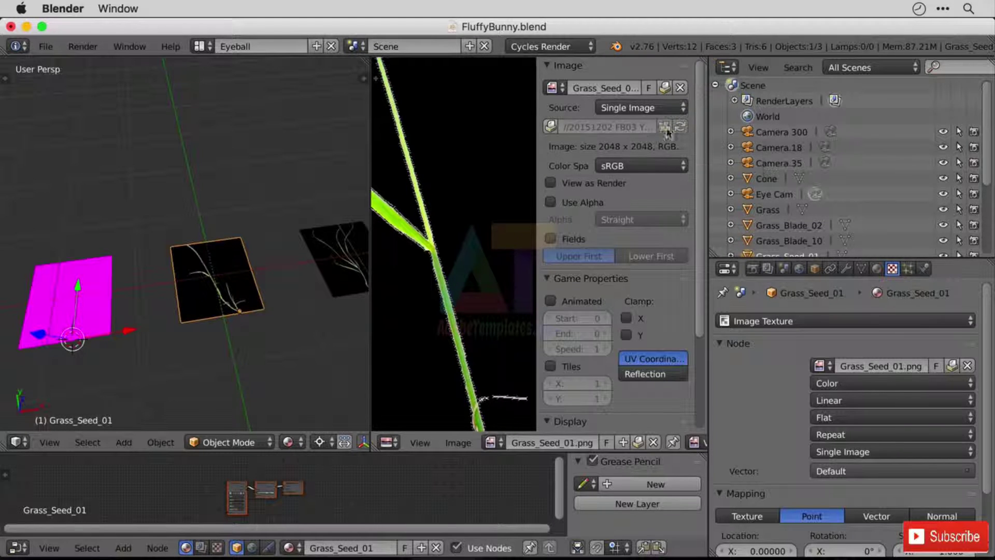
left_click(667, 90)
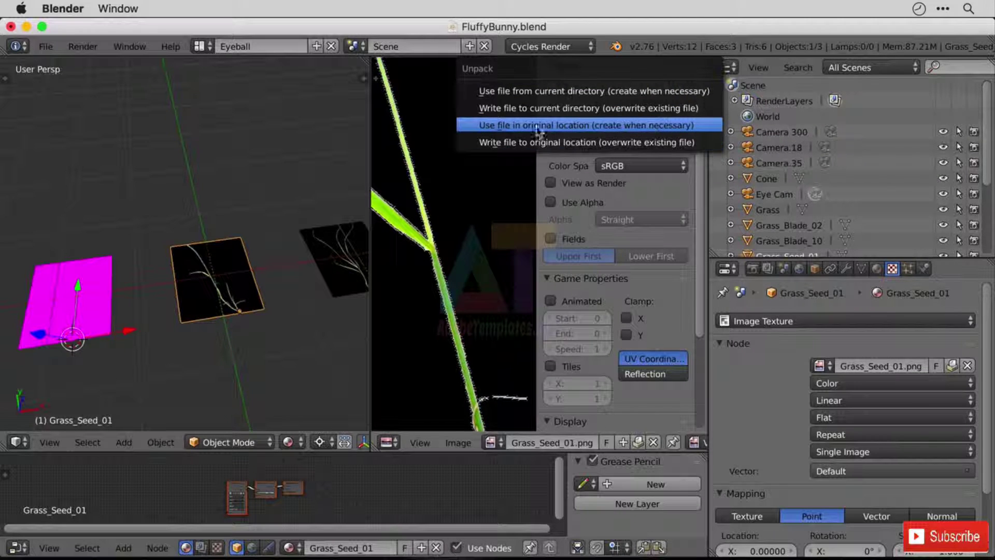
left_click(691, 125)
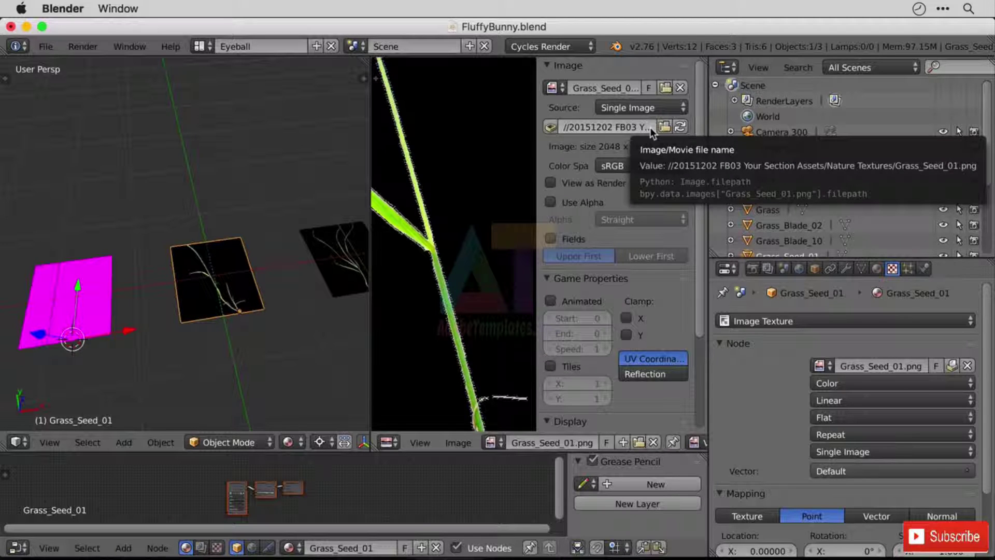
left_click(548, 126)
left_click(552, 130)
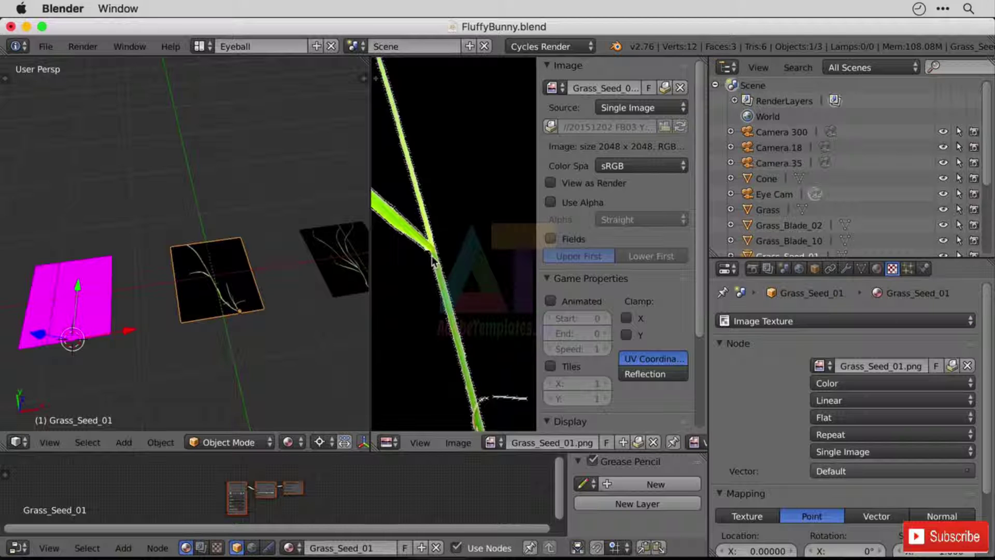
Browse the File > External Data options, then save FluffyBunny.blend
left_click(52, 48)
mouse_move(108, 368)
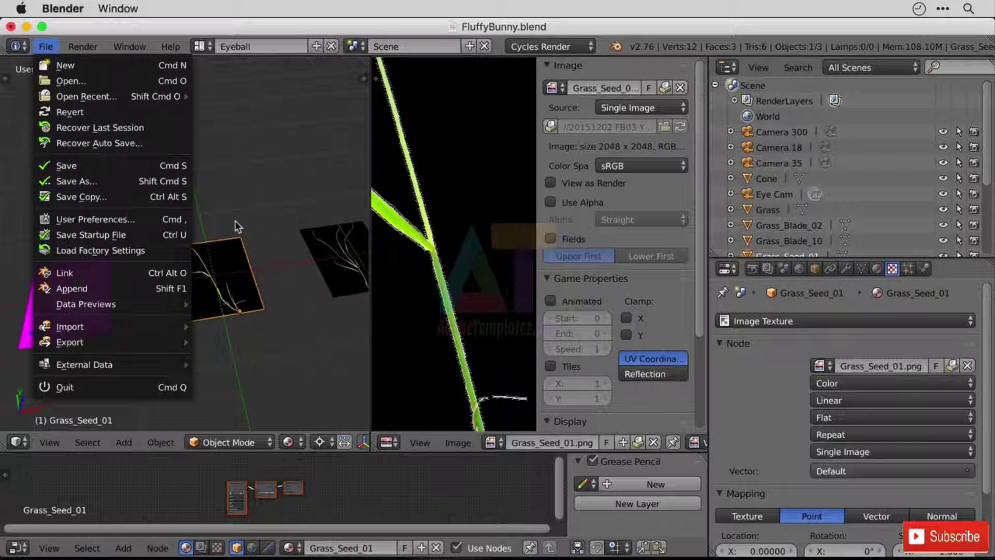
mouse_move(171, 364)
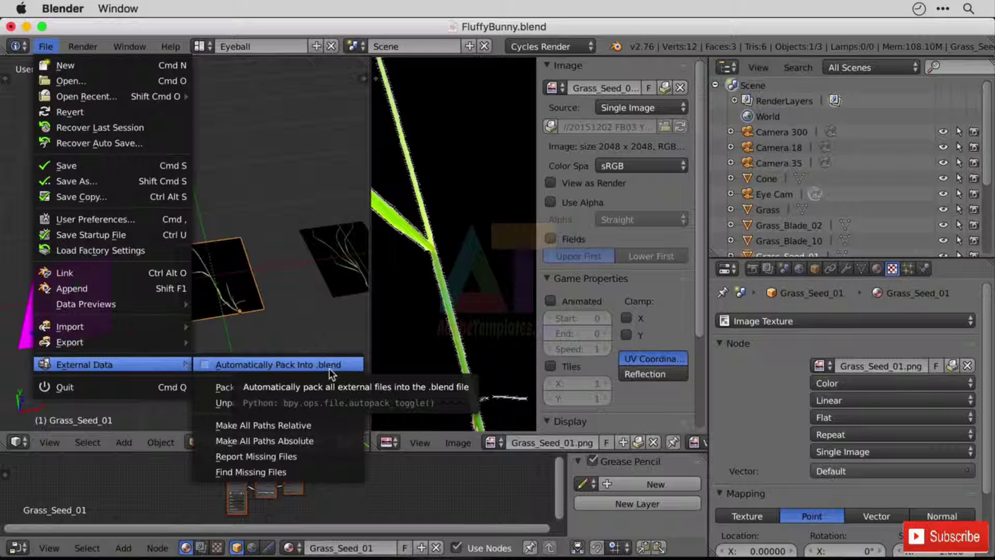
mouse_move(133, 343)
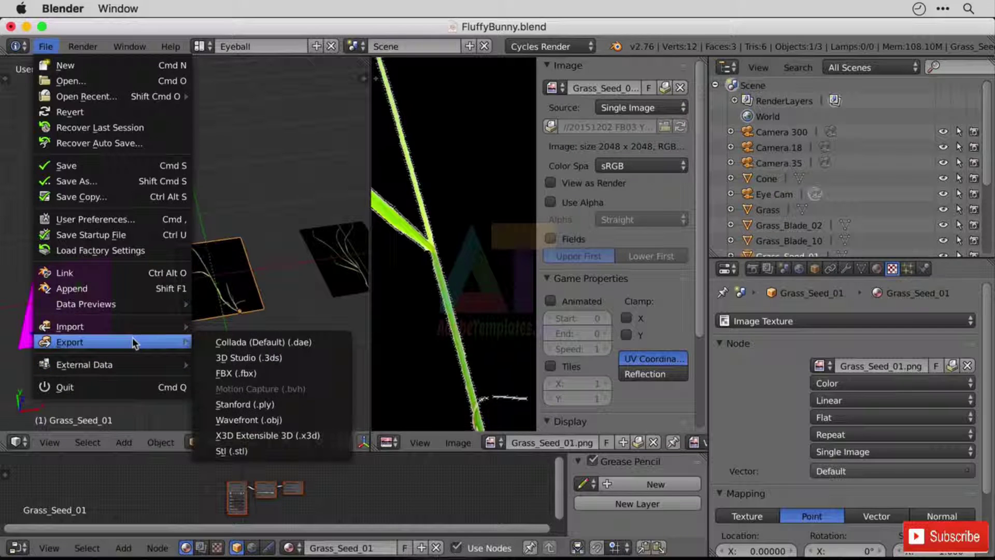
mouse_move(133, 363)
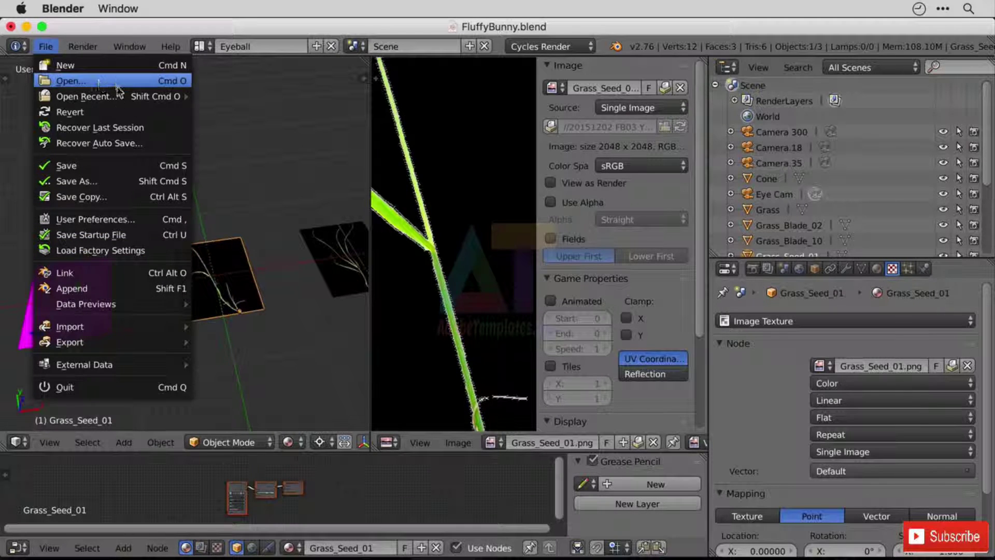
left_click(127, 166)
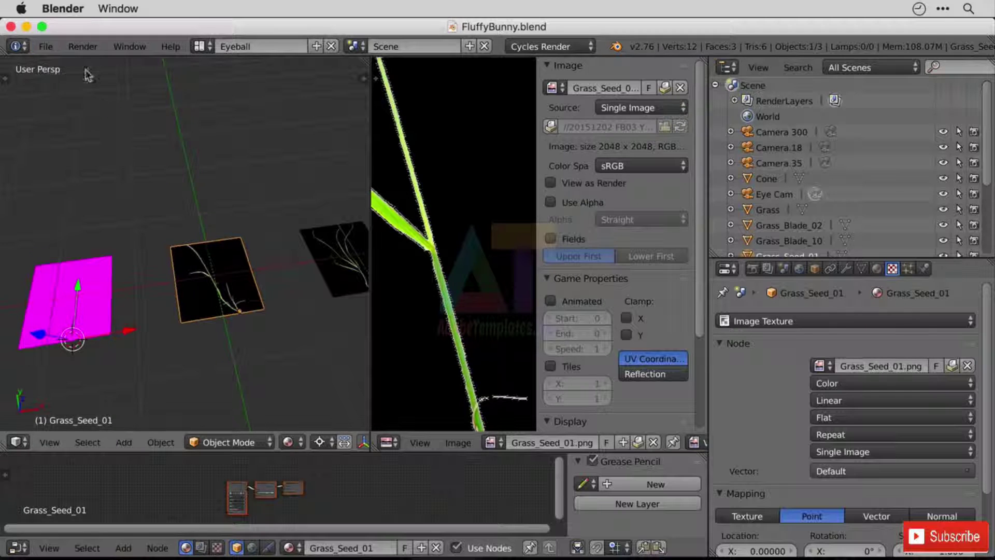
left_click(47, 45)
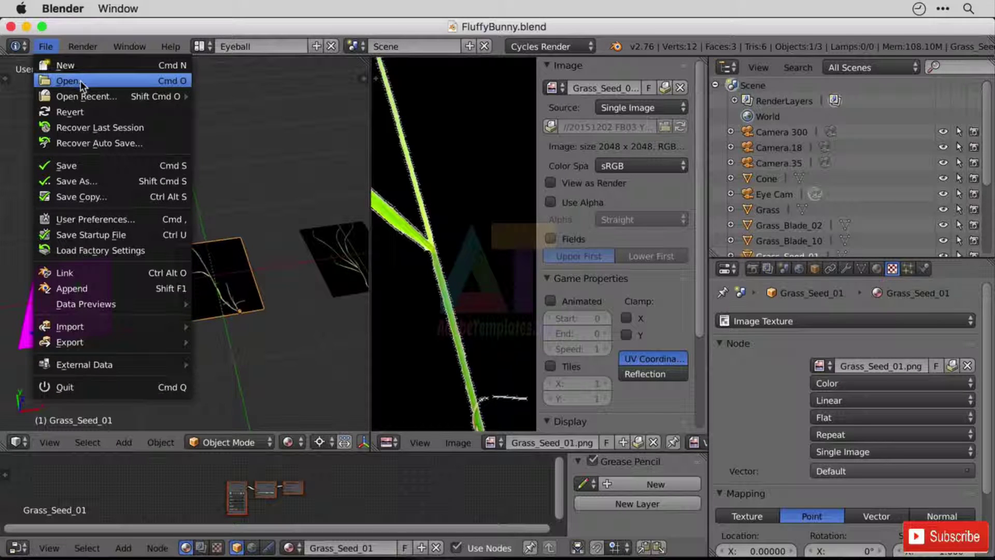
Start a new default scene, then reopen FluffyBunny.blend from the recent files
left_click(146, 66)
left_click(151, 69)
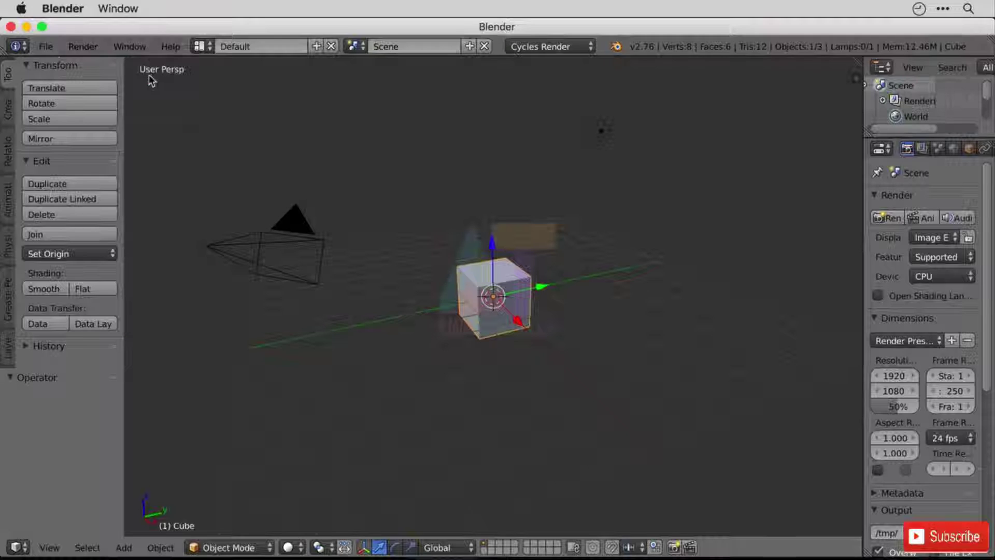
left_click(47, 47)
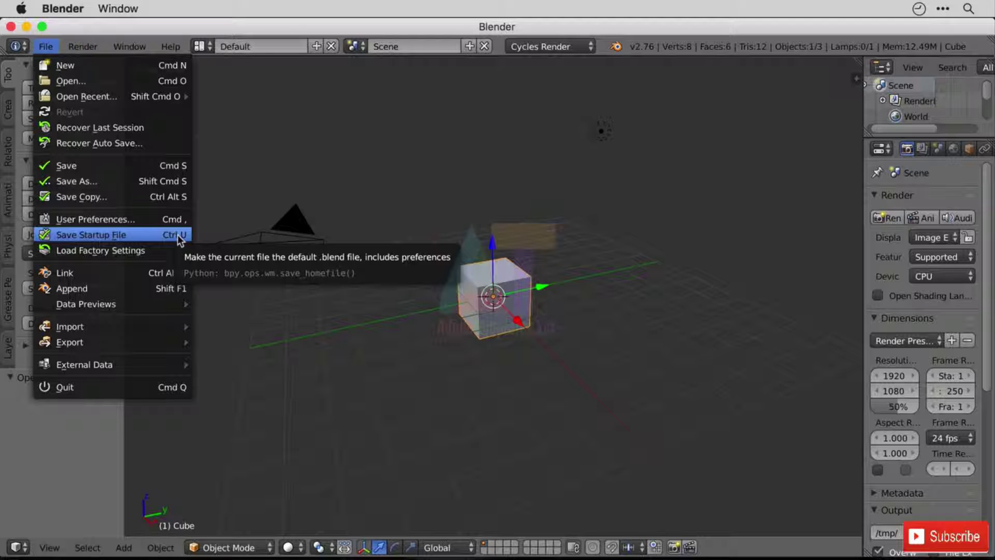
mouse_move(141, 98)
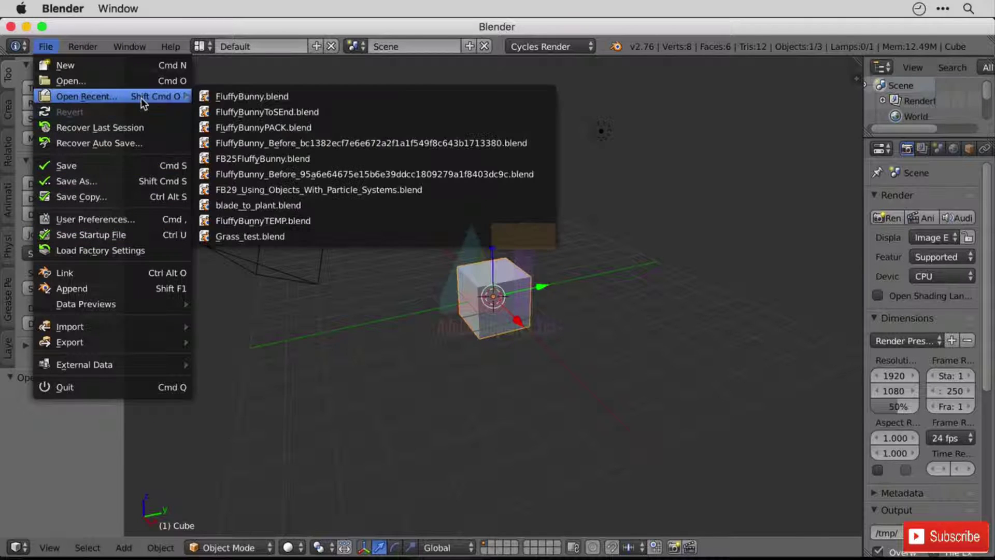
left_click(246, 98)
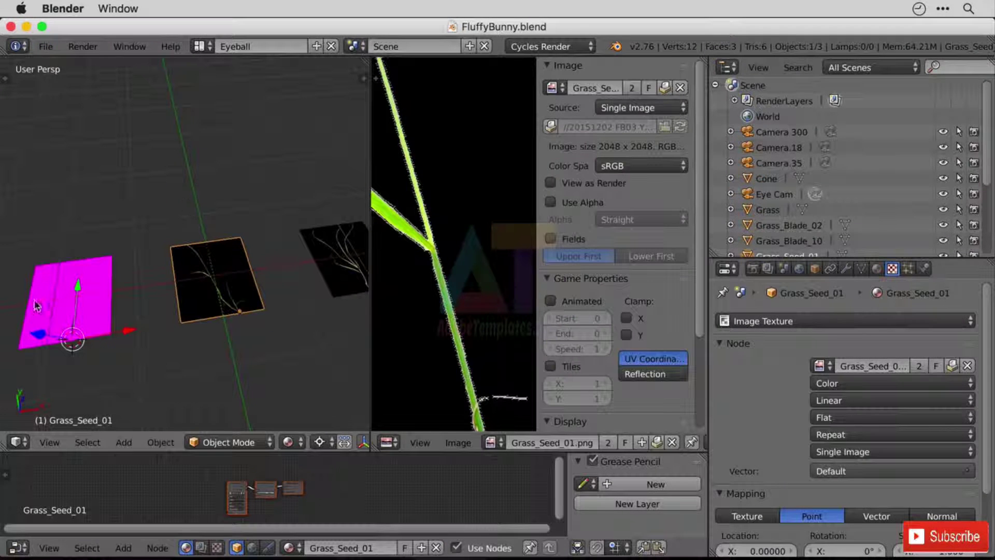
Enable File > External Data > Automatically Pack Into .blend
left_click(46, 47)
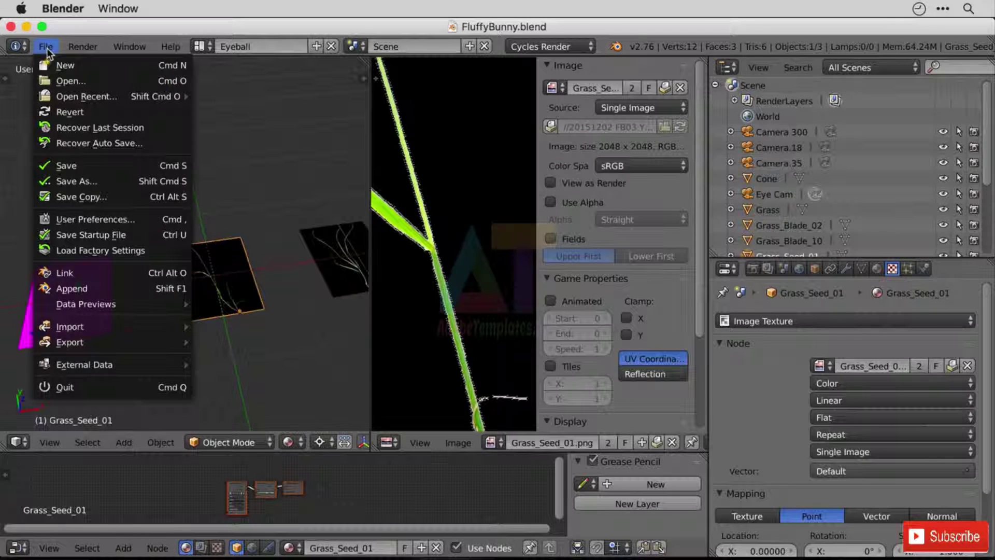
left_click(232, 364)
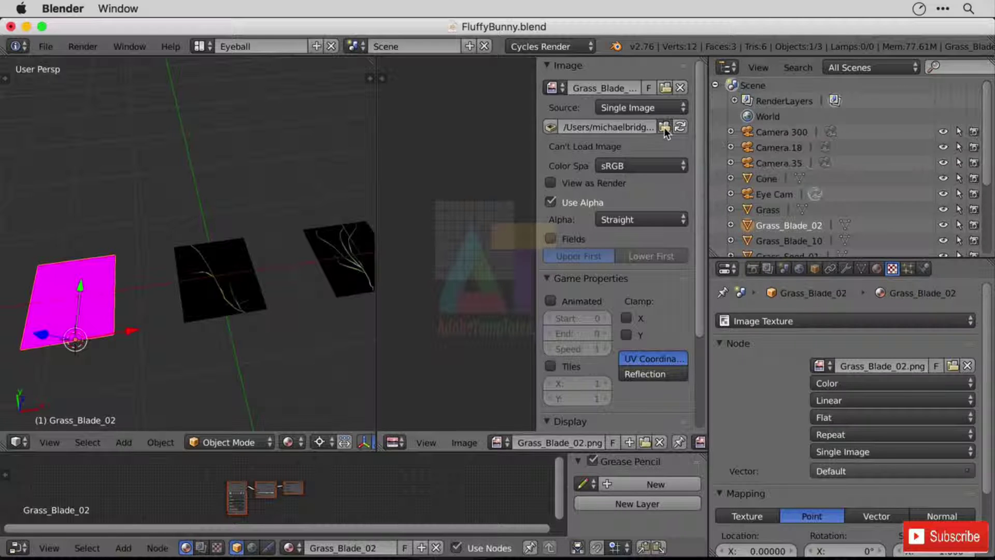
Relink Grass_Blade_02 to Grass_Blade_02.png in 06.fluffy.bunny/20151202 FB03 Your Section Assets/Nature Textures
left_click(664, 126)
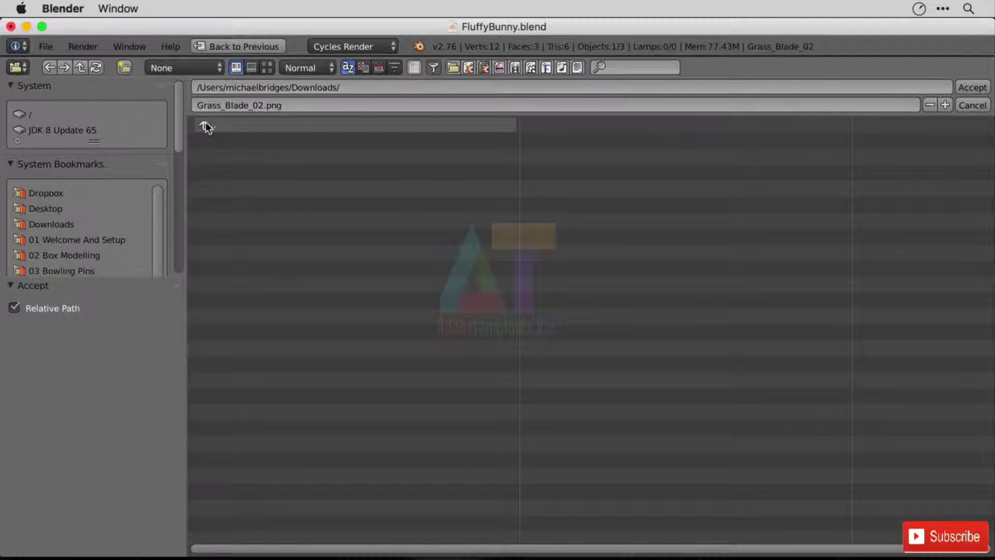
left_click(205, 127)
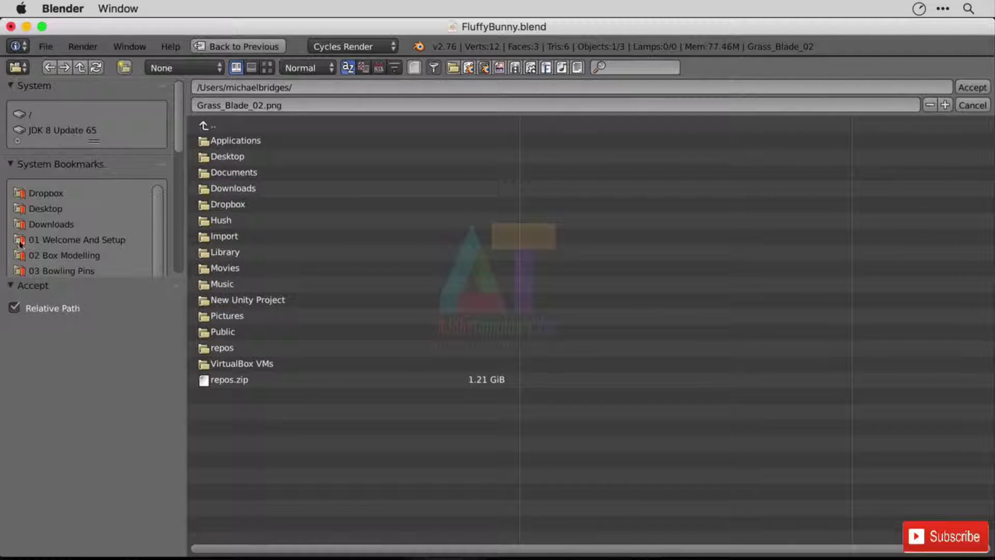
left_click_drag(153, 241, 162, 299)
left_click(54, 225)
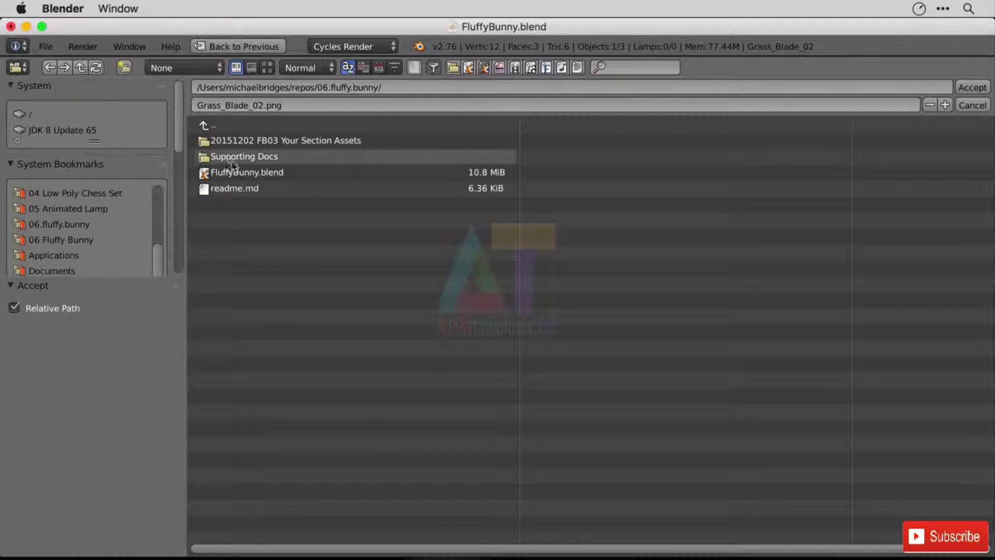
left_click(265, 137)
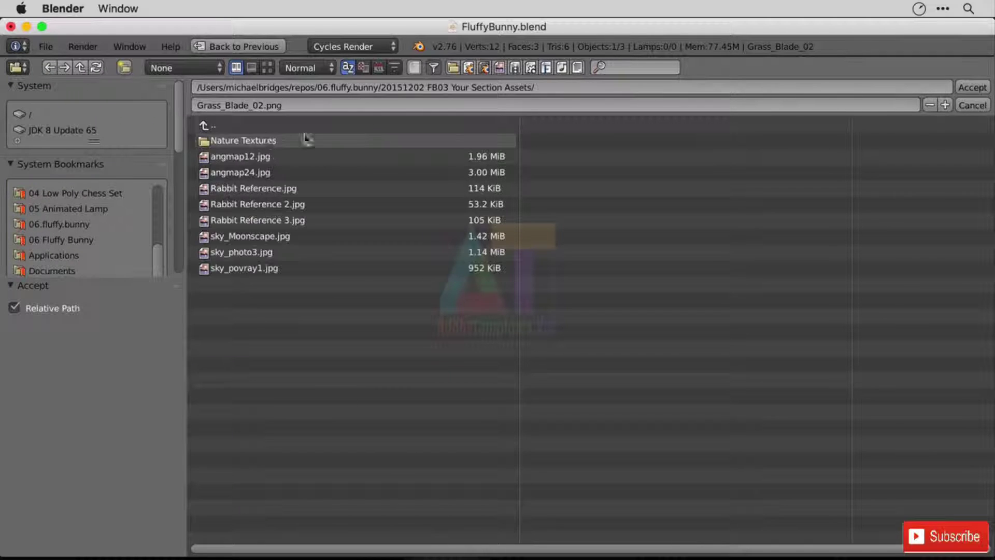
left_click(359, 141)
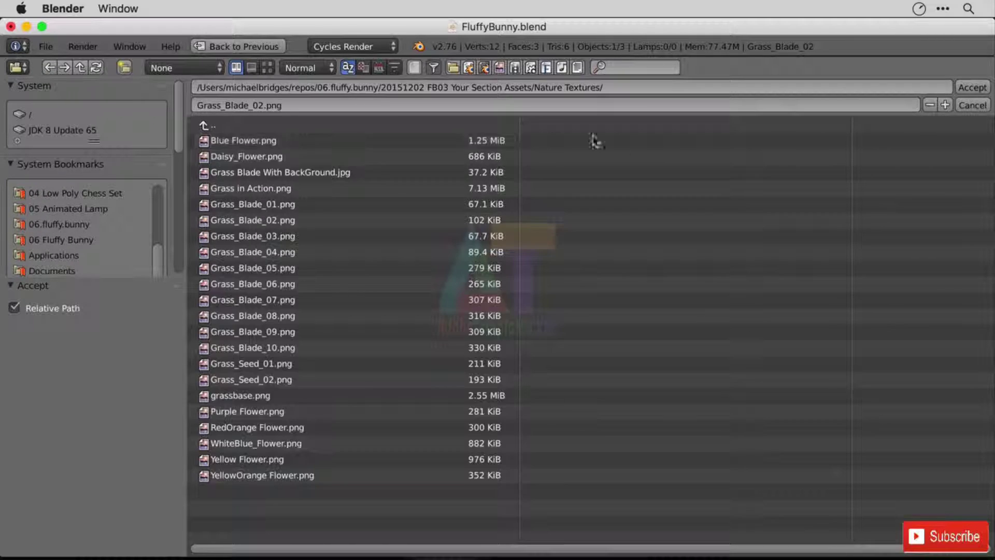
left_click(972, 88)
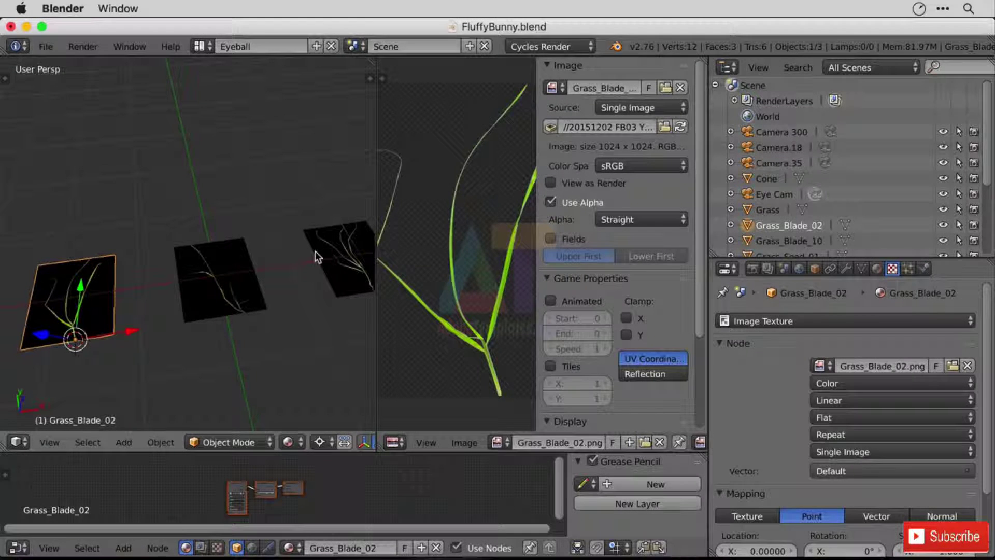
Automatically pack the external images into the .blend and keep the left area as 3D View
left_click(46, 46)
mouse_move(150, 362)
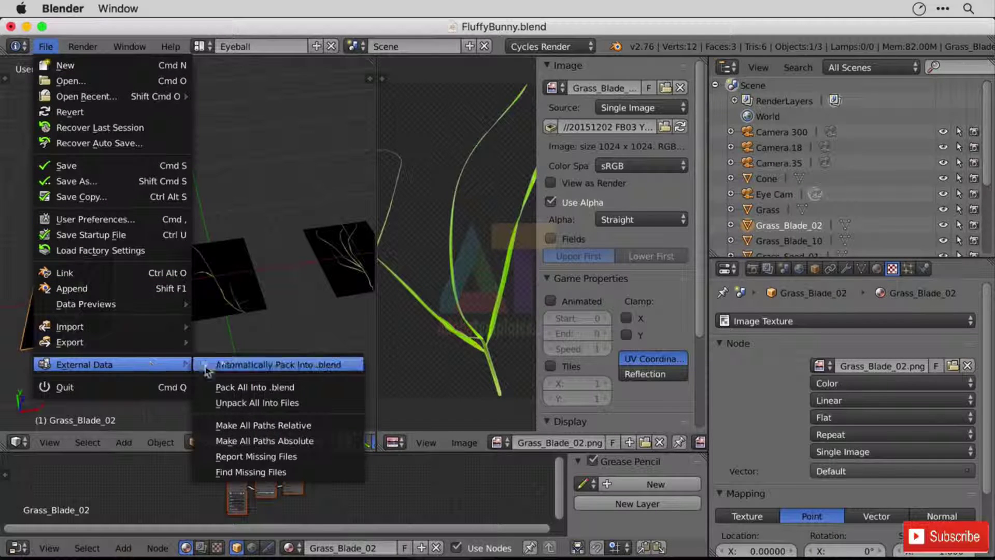
left_click(229, 363)
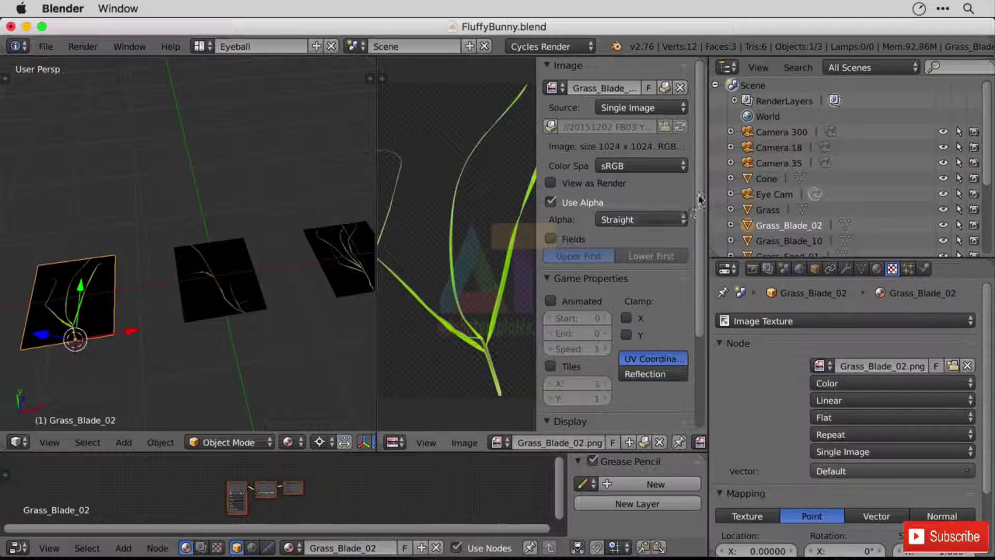
left_click(16, 442)
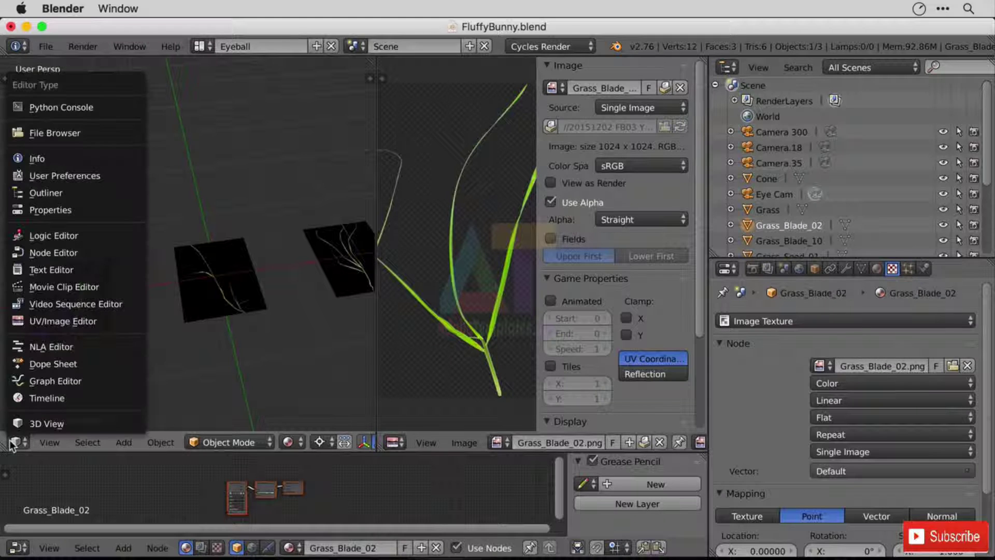
left_click(54, 426)
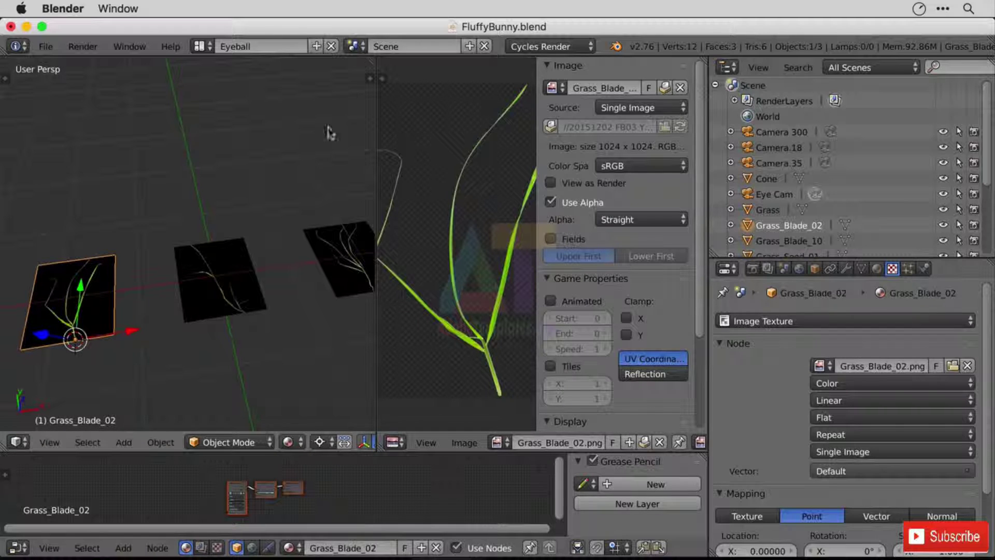
Show the sidebar's Background Images settings, widened, and merge the image editor into the 3D view
key("n")
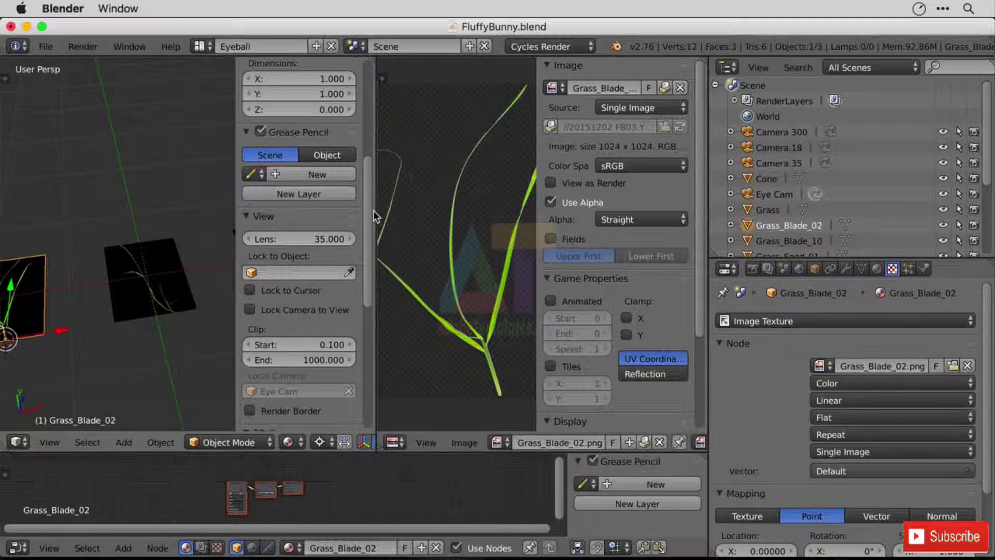
left_click_drag(368, 209, 363, 341)
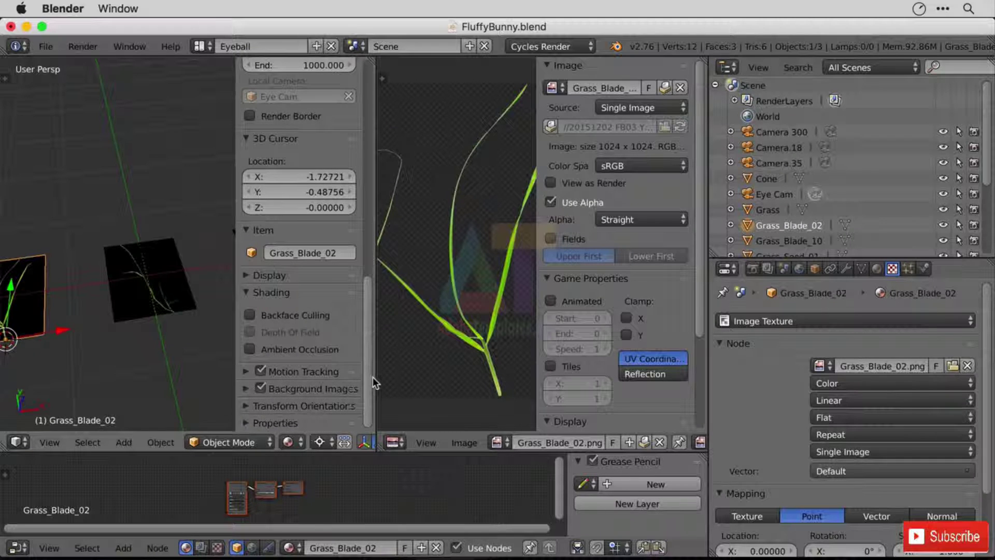
left_click(245, 388)
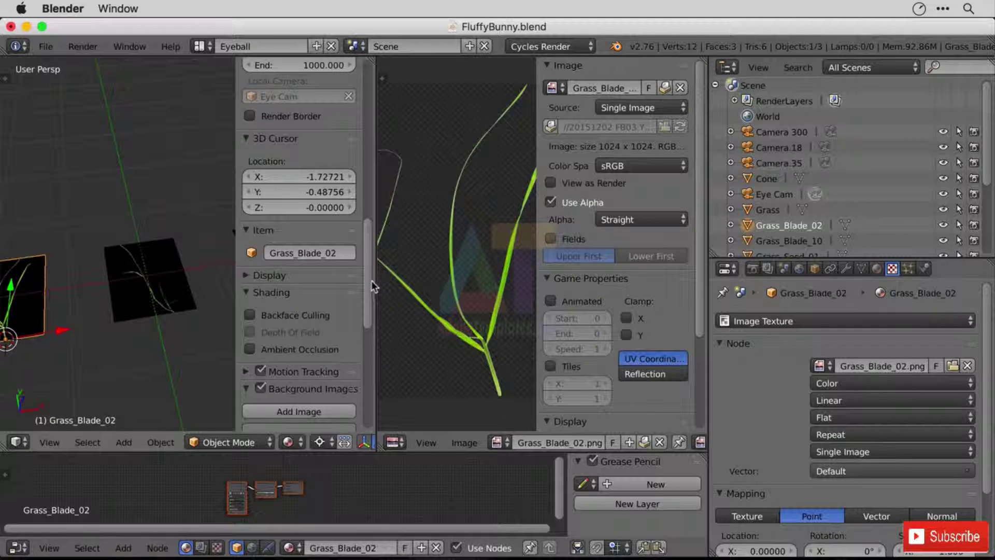
left_click_drag(372, 280, 372, 374)
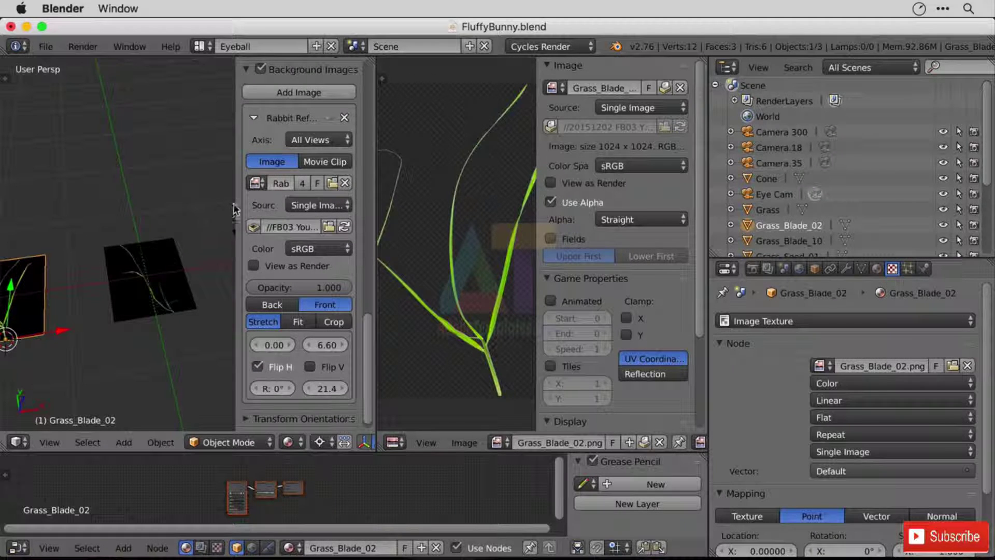
left_click_drag(235, 204, 165, 204)
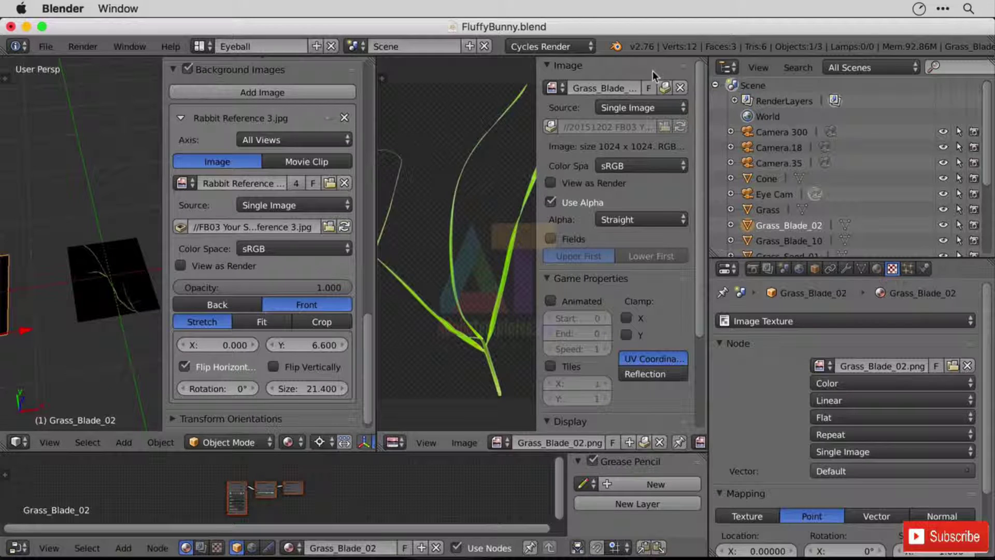
left_click_drag(374, 59, 572, 83)
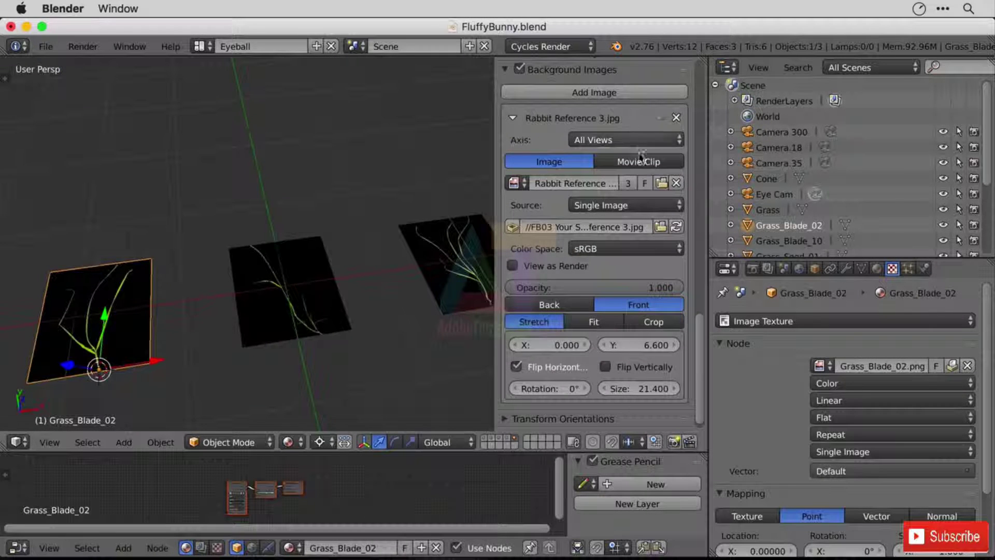
Relink the background reference to Rabbit Reference 3.jpg from the section assets folder, then save
left_click(660, 228)
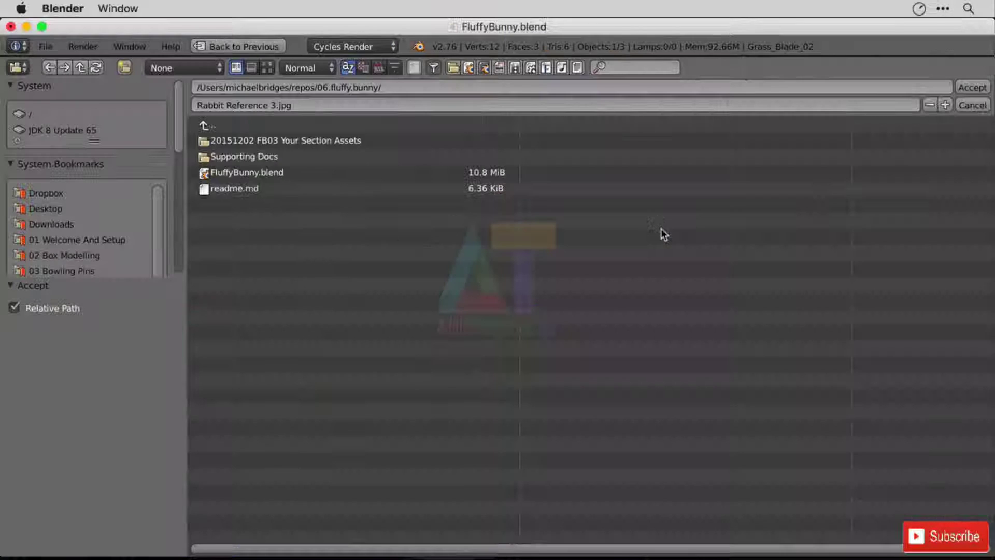
left_click(292, 137)
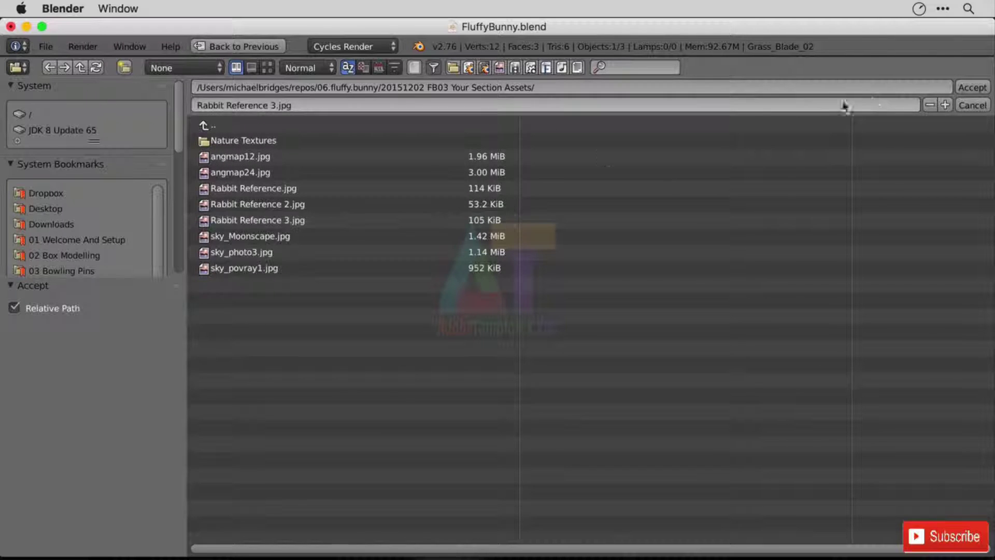
left_click(972, 87)
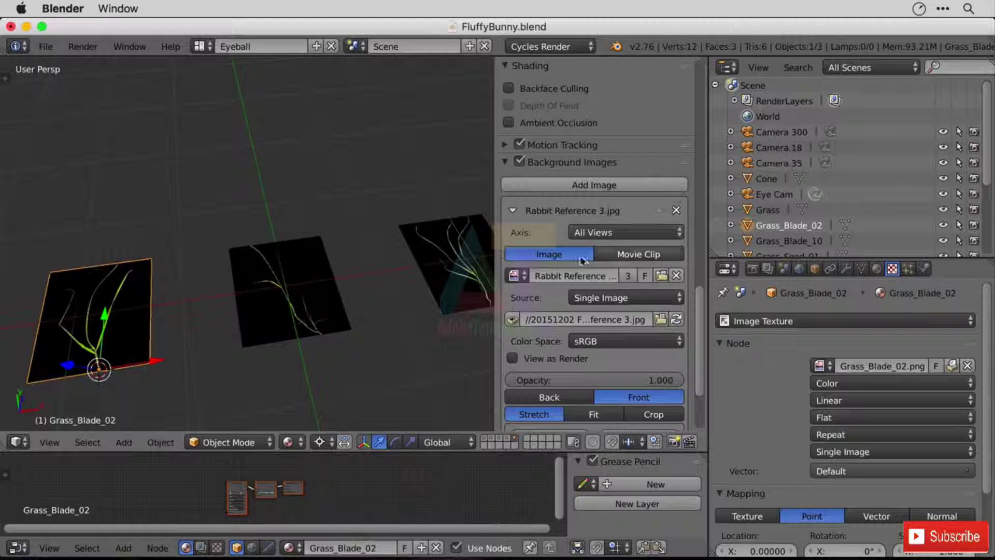
left_click(46, 46)
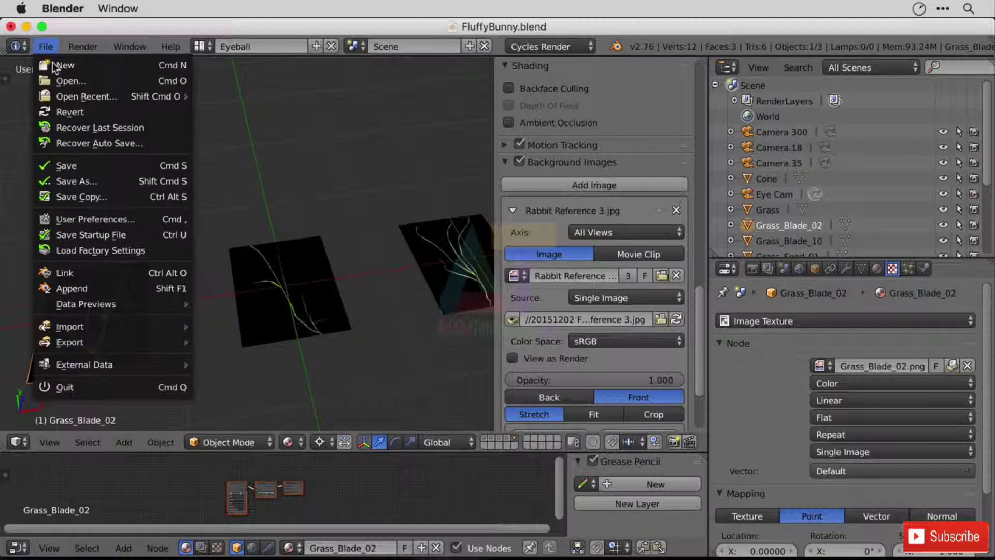
left_click(88, 164)
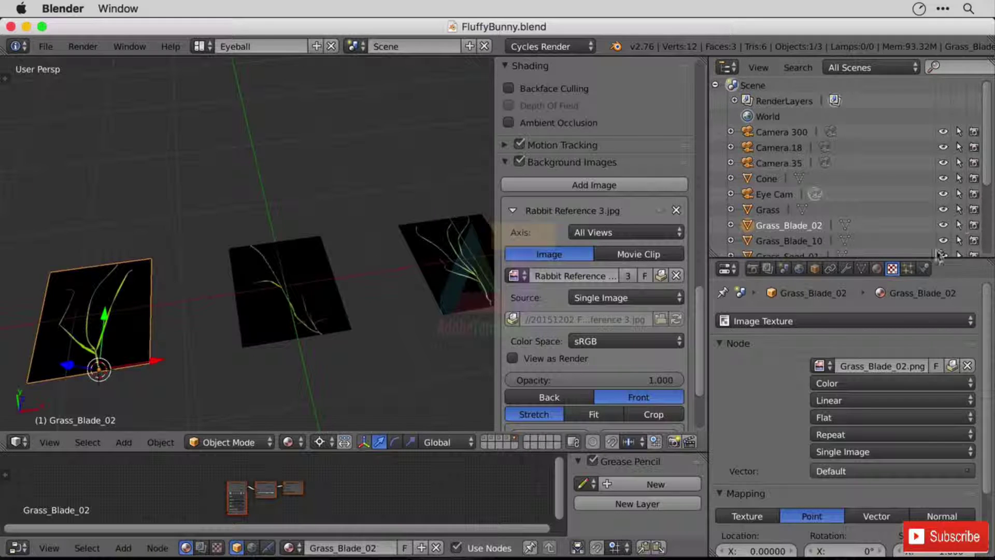
Select the Eyes object and show its material's Iris image texture settings
left_click_drag(985, 169, 989, 203)
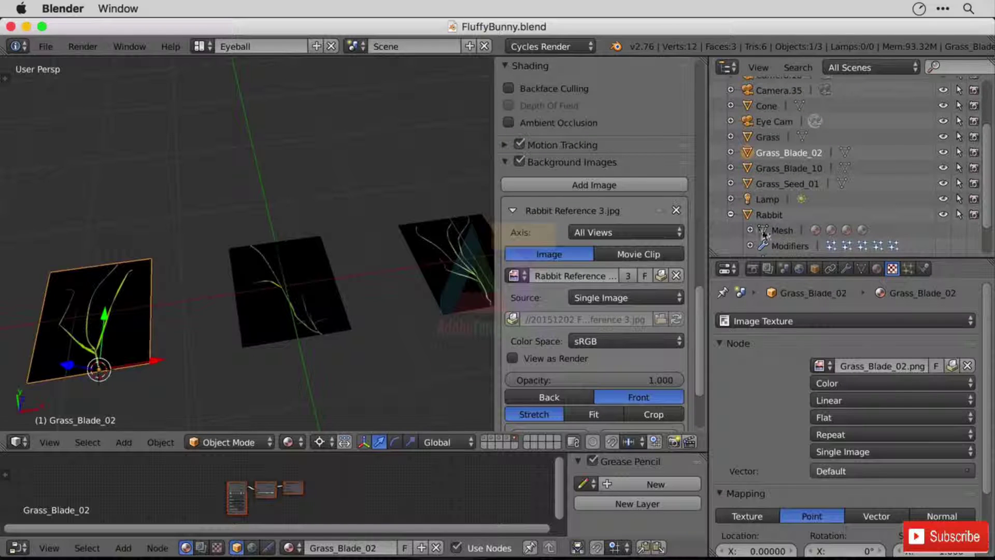
scroll(991, 173, "down", 3)
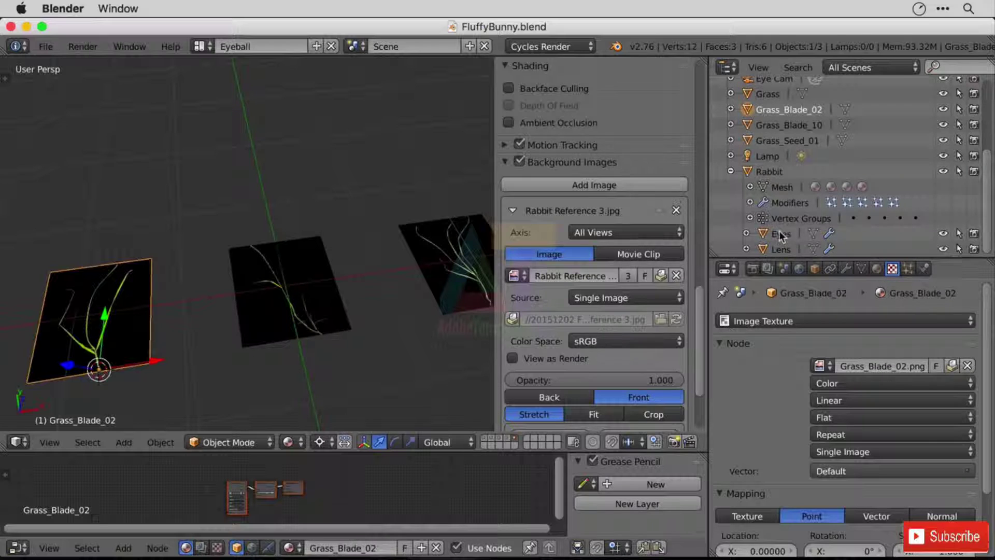
left_click(780, 233)
left_click(878, 269)
left_click(891, 270)
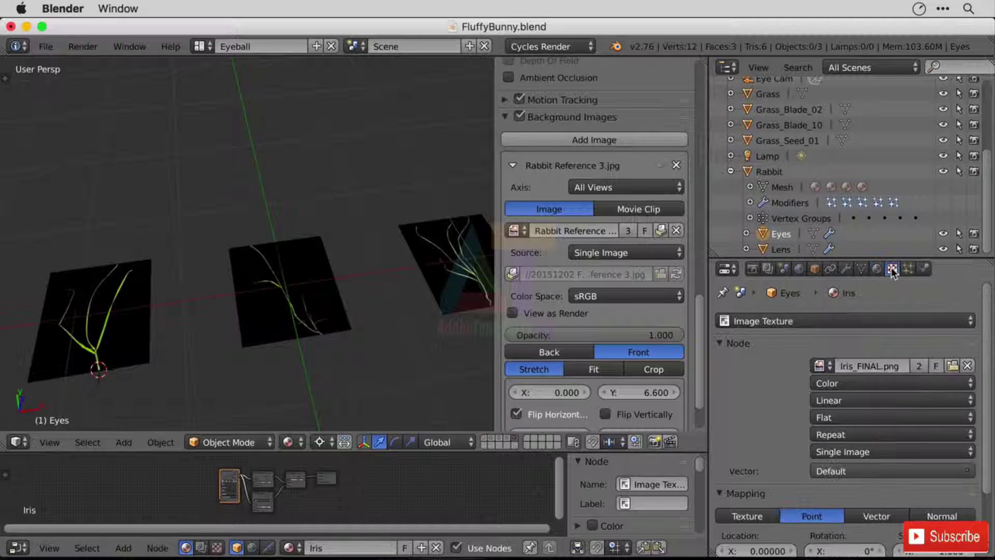
Load Iris_FINAL.png from Supporting Docs into the Iris texture node and save the file
left_click(953, 366)
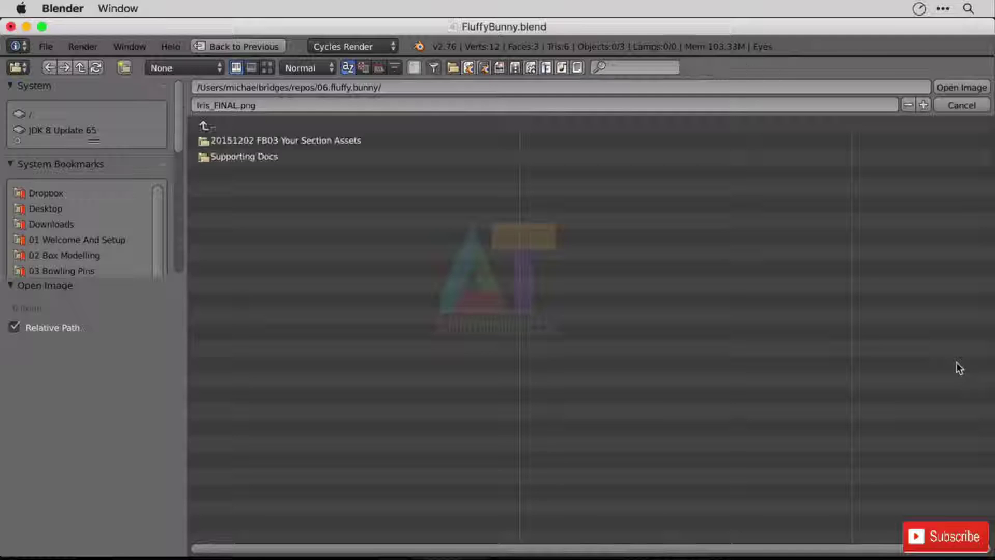
left_click(295, 160)
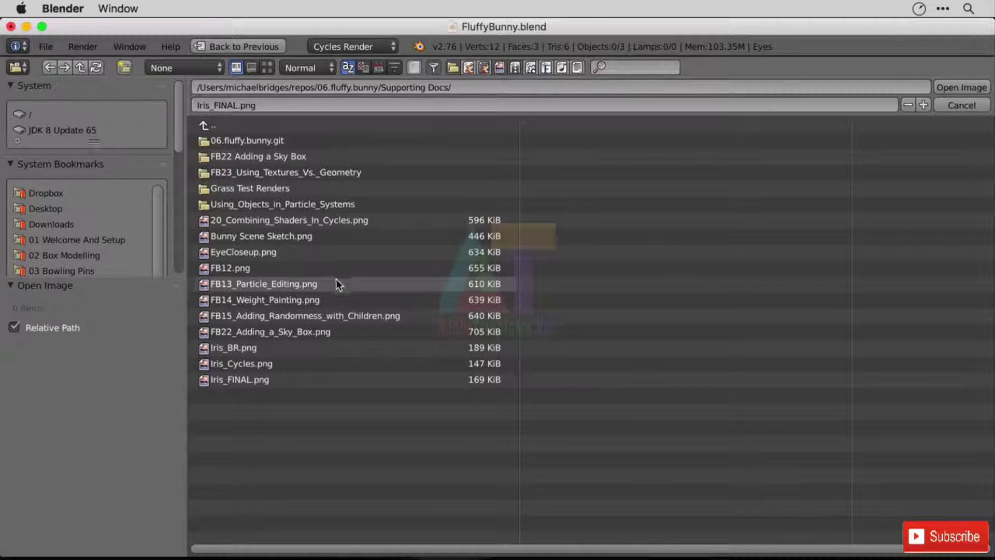
left_click(963, 87)
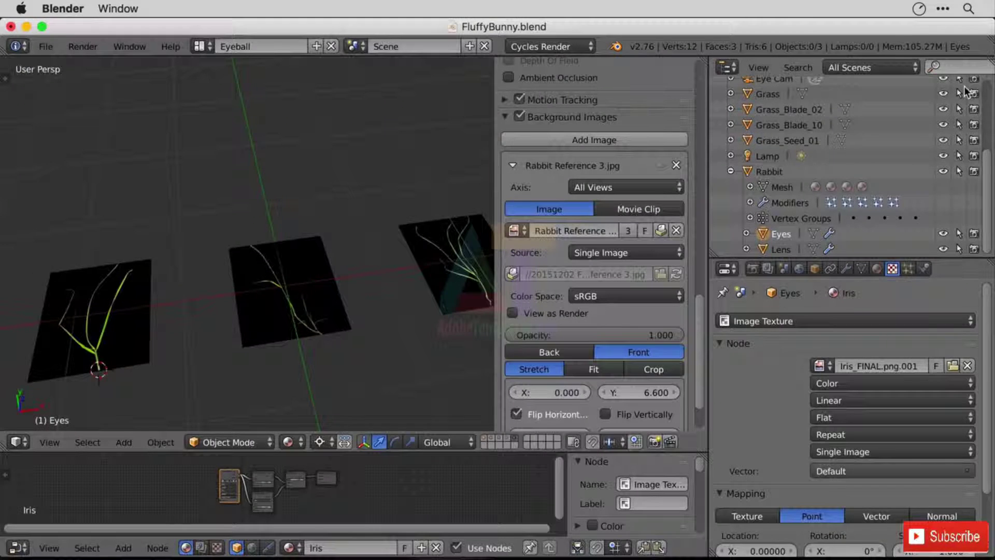
left_click(45, 47)
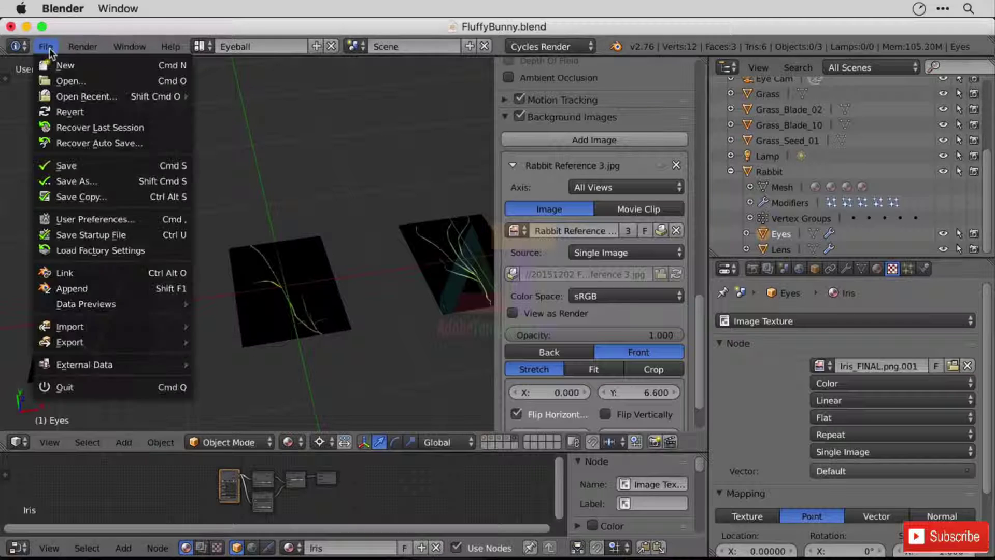
left_click(110, 166)
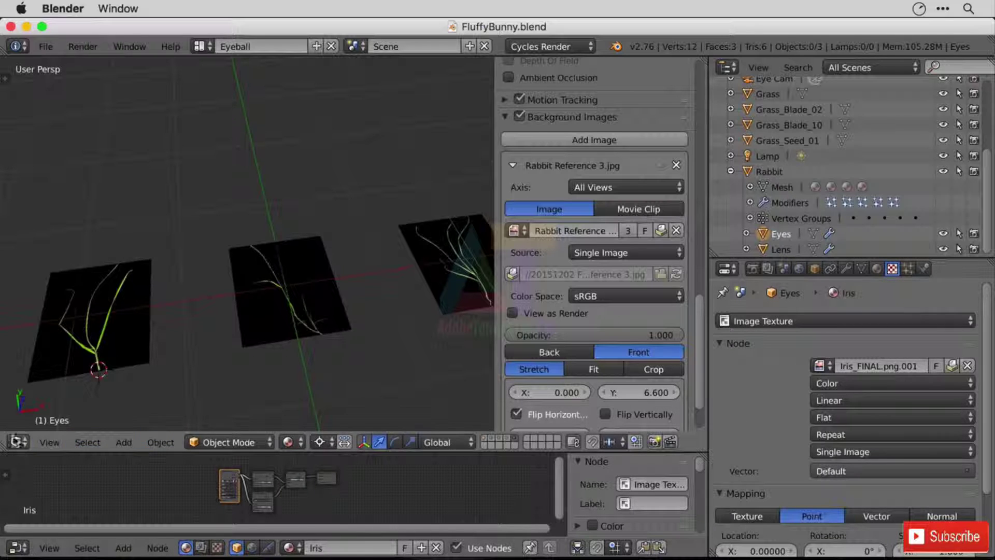
Turn the 3D view into a UV/Image Editor and Shift-unlink Render Result to zero users
left_click(19, 442)
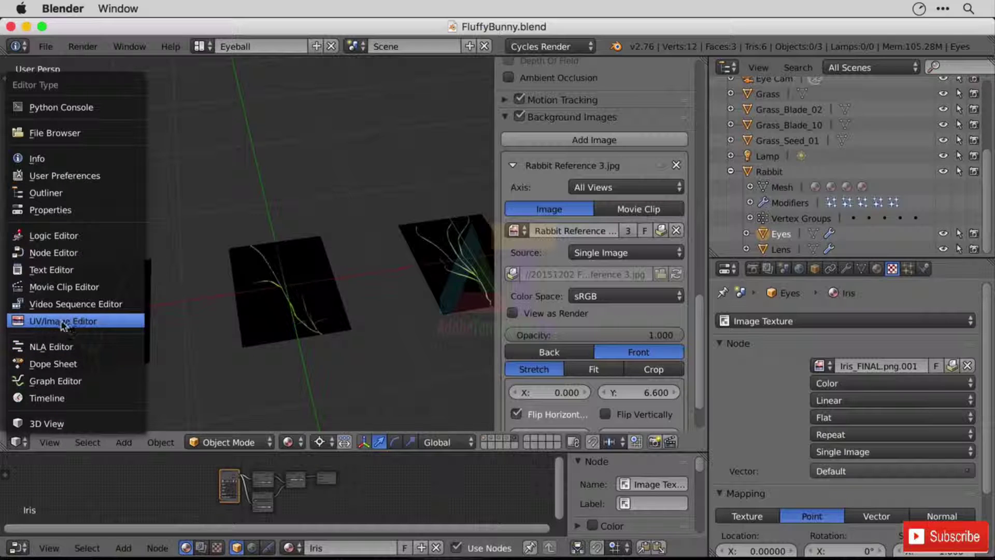
left_click(108, 319)
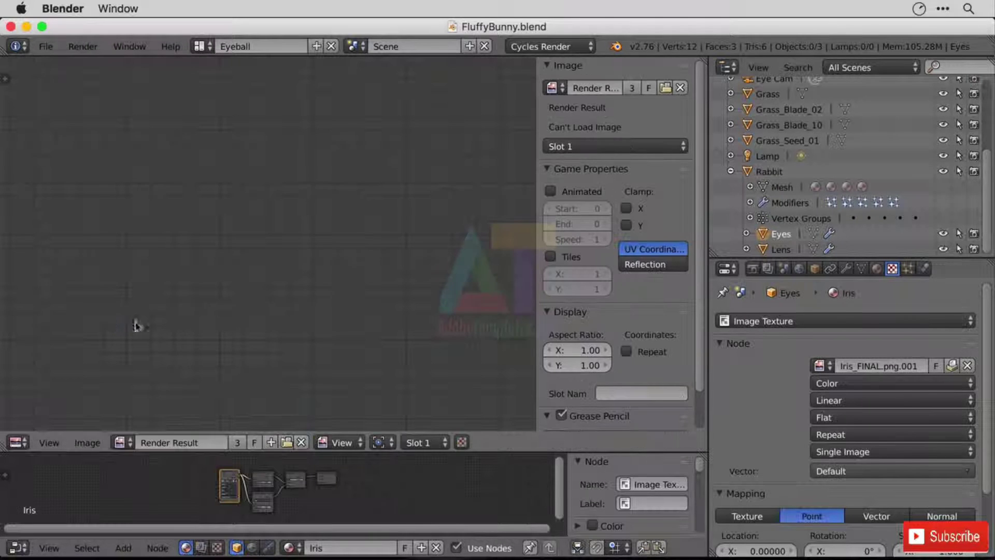
left_click(120, 442)
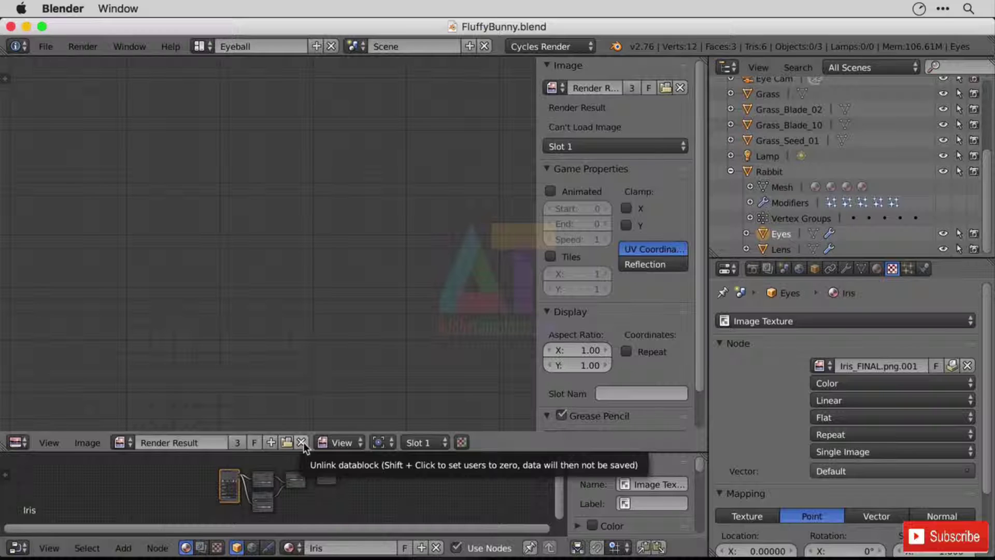
key("shift")
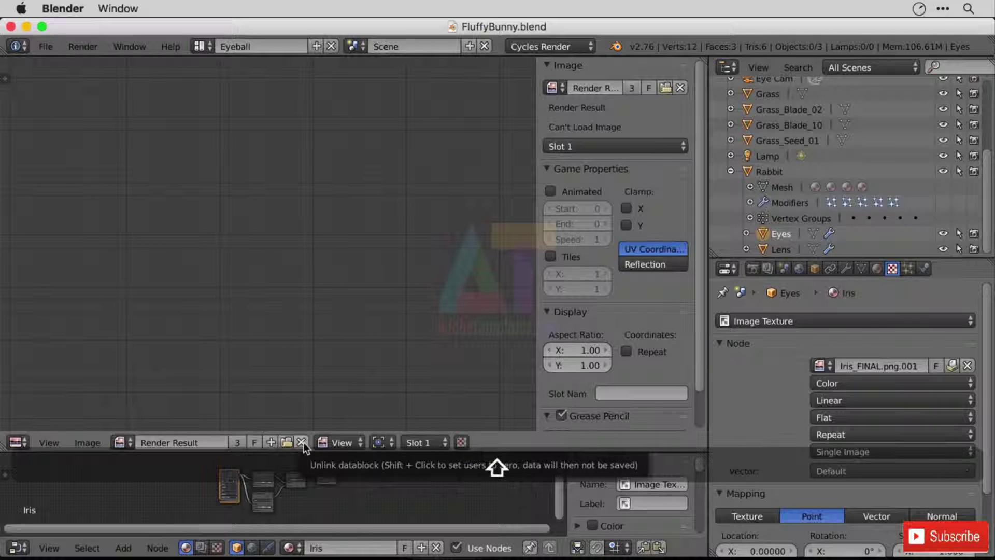
left_click(302, 442, "shift")
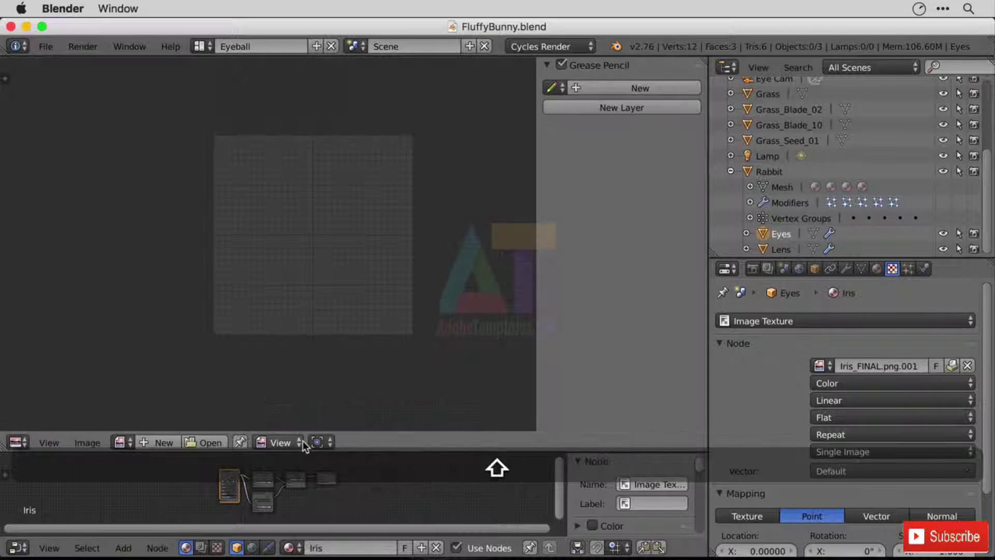
Shift-unlink the broken Iris_FINAL.png so it has zero users, then check the image list
left_click(123, 442)
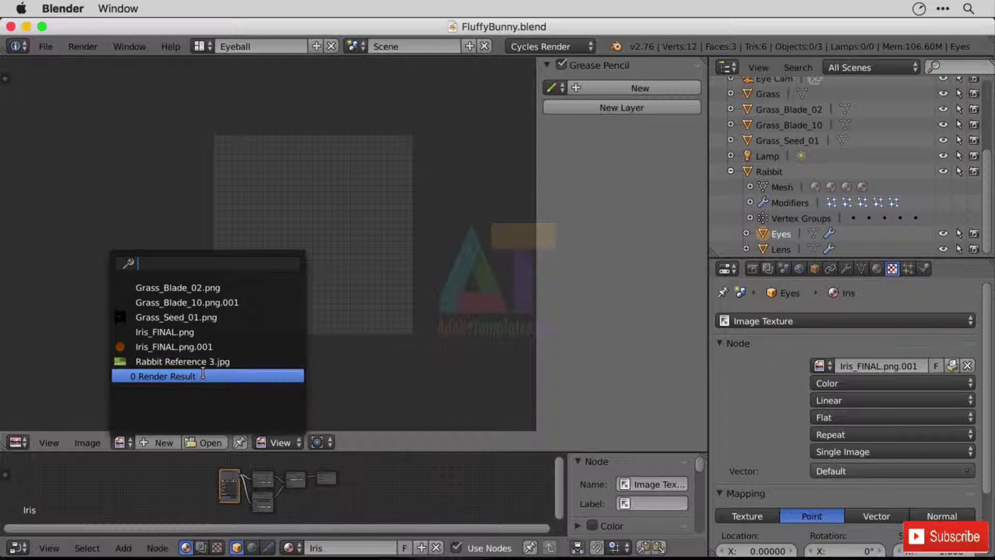
left_click(191, 333)
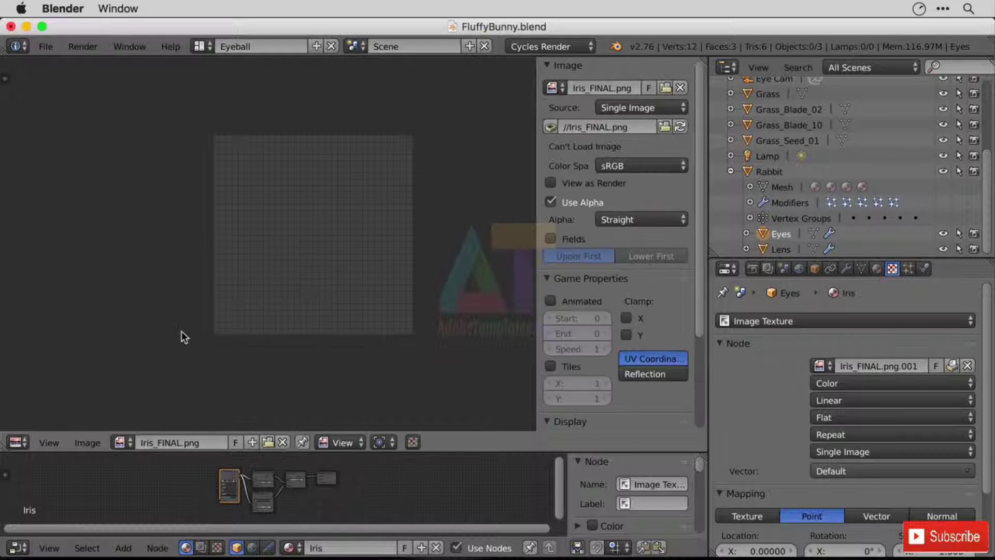
left_click(282, 442)
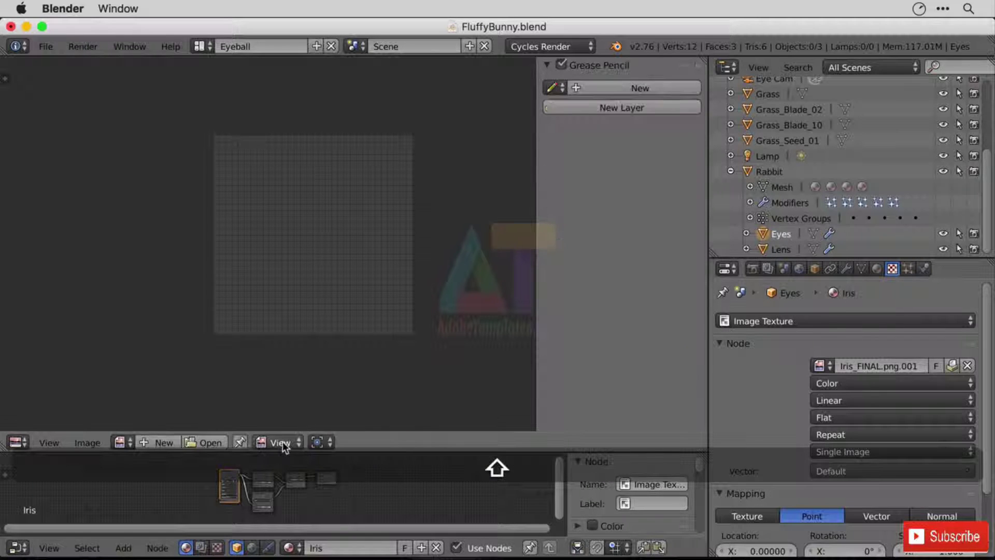
left_click(124, 442)
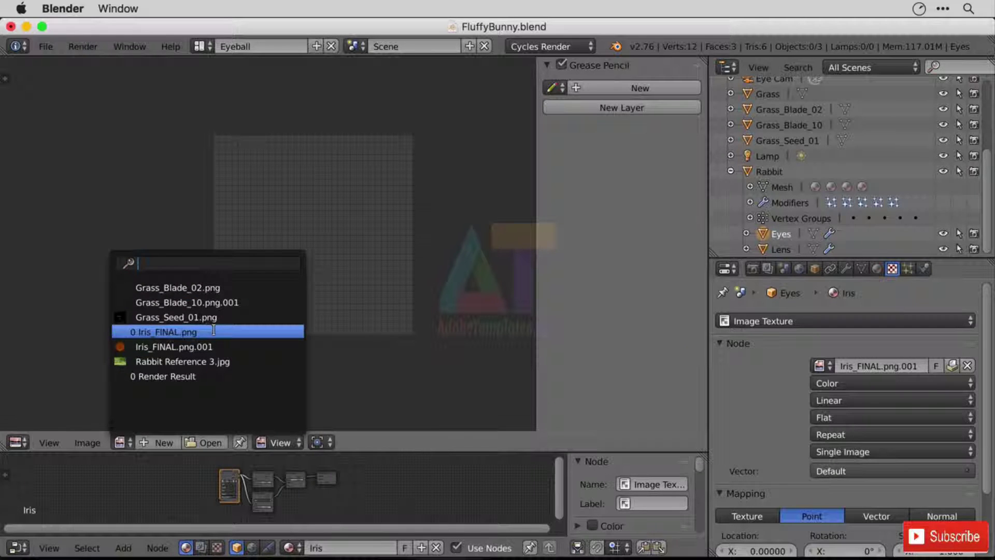
Save, then reload FluffyBunny.blend from Open Recent
left_click(46, 46)
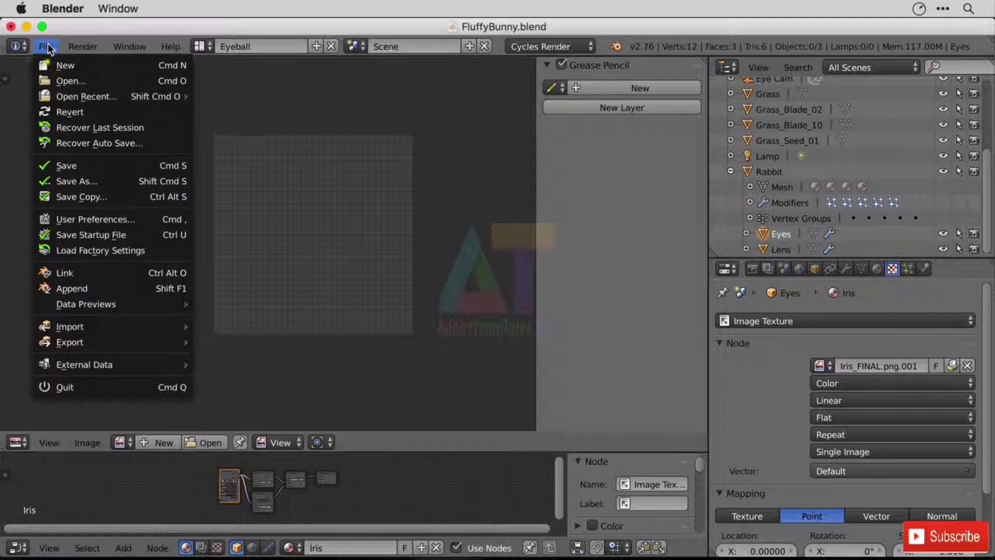
left_click(98, 165)
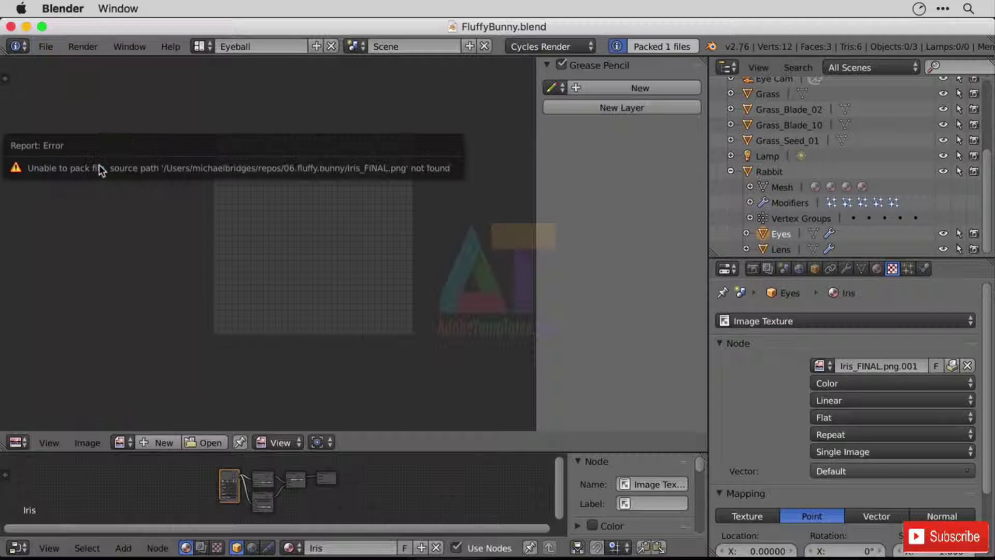
left_click(45, 46)
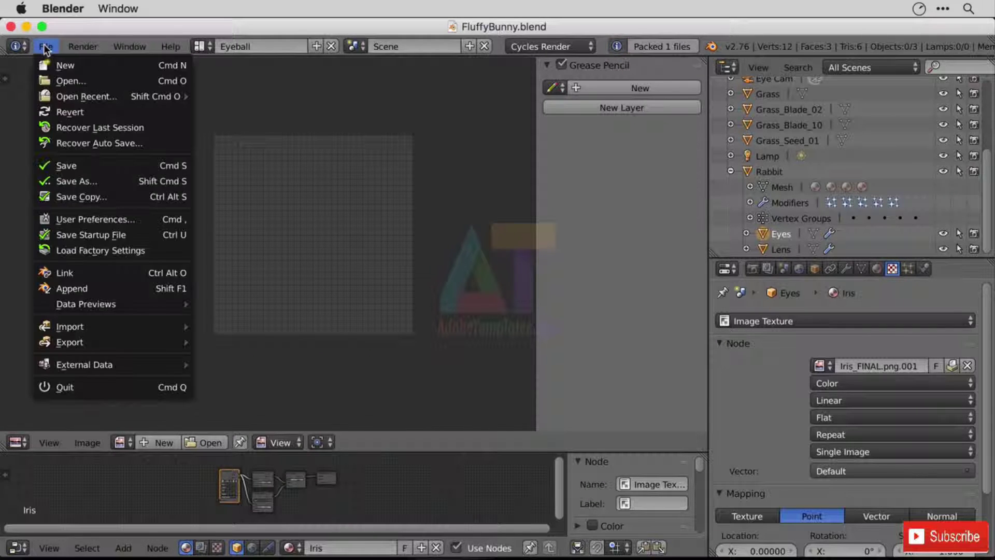
mouse_move(100, 96)
left_click(219, 98)
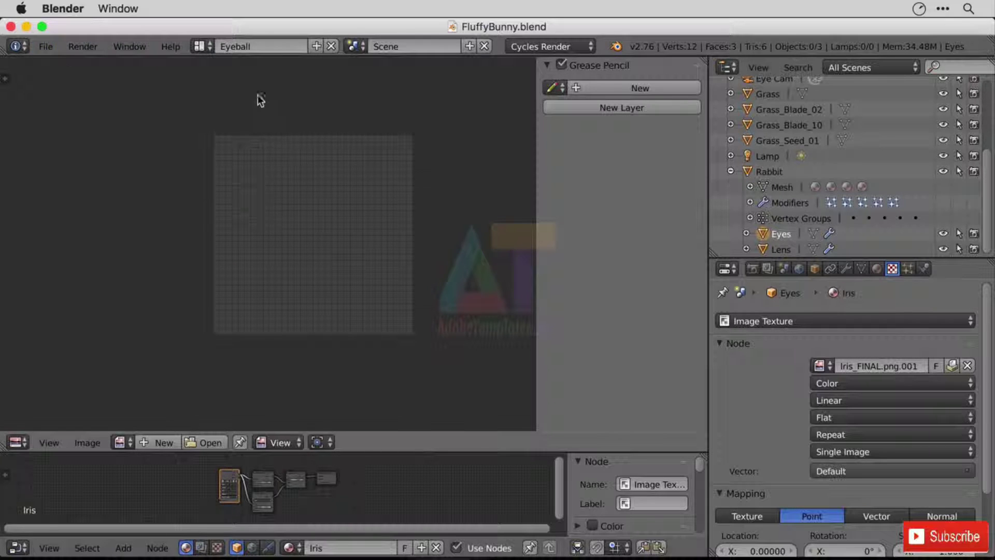
Save the reloaded file and switch the area back to 3D View
left_click(45, 46)
left_click(126, 163)
left_click(18, 442)
left_click(45, 418)
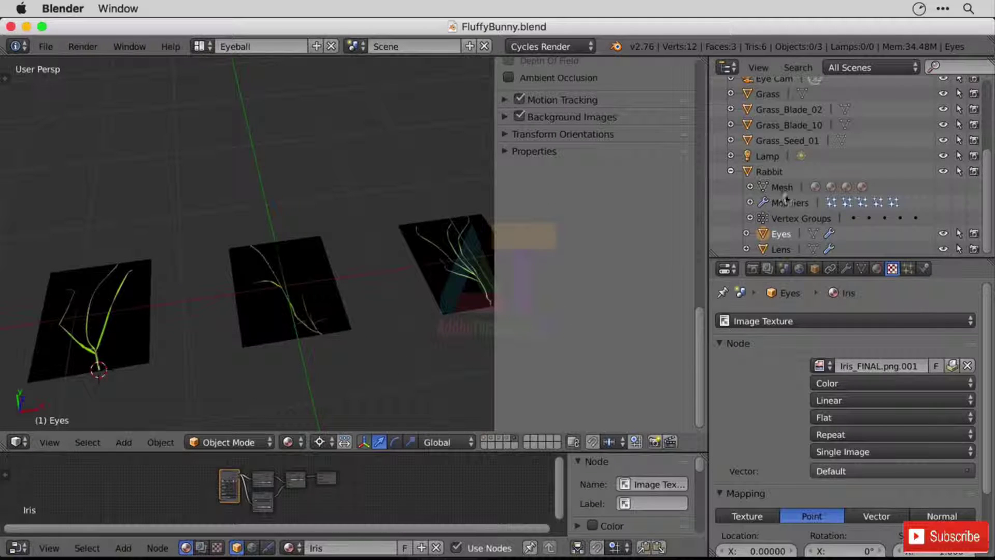
Set the viewport shading to Rendered for a live Cycles preview at a diagonal angle
left_click(253, 445)
left_click(288, 442)
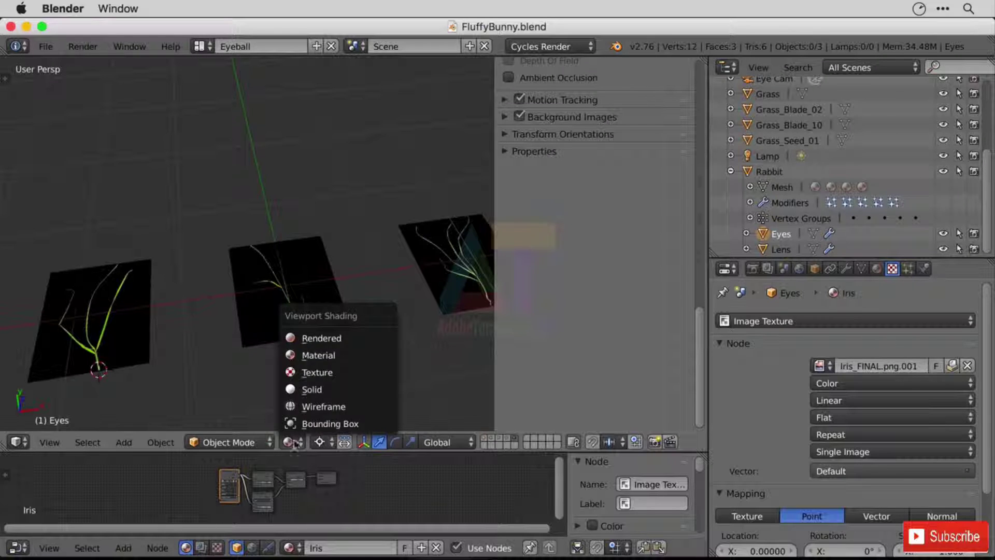
left_click(354, 338)
scroll(287, 317, "down", 4)
middle_click_drag(266, 341, 310, 311)
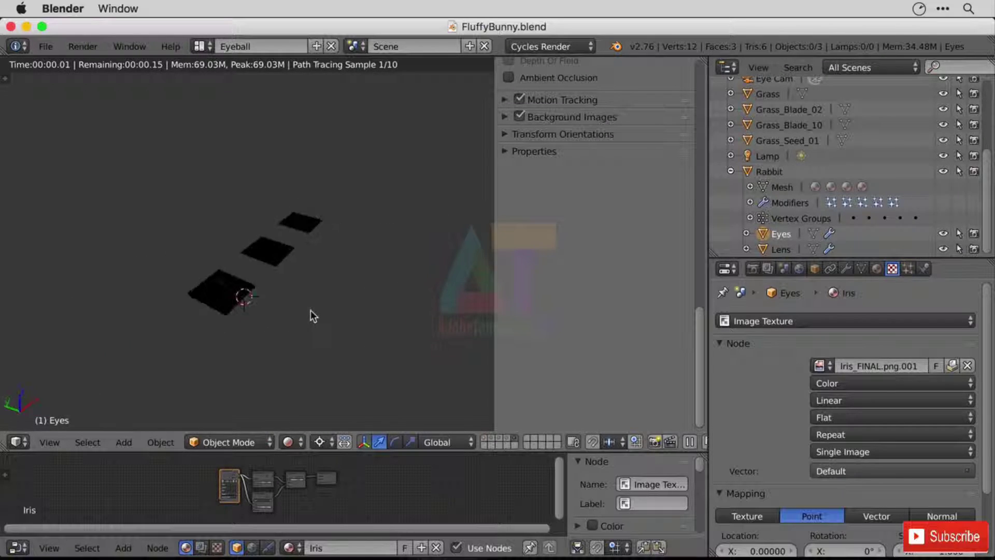
Enable the rabbit eye's scene layer and frame the view closely on the eye
left_click(490, 437)
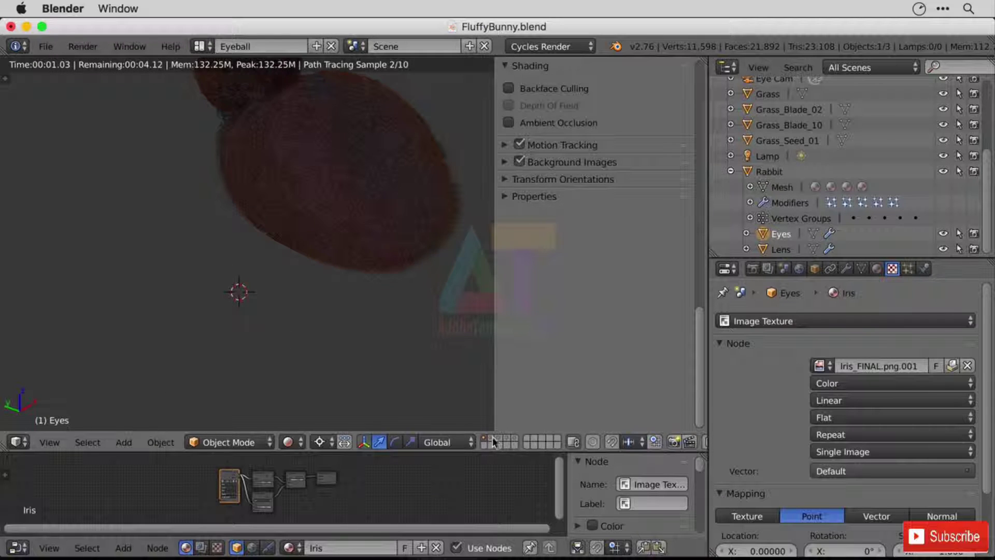
middle_click_drag(279, 258, 468, 295)
scroll(402, 254, "up", 6)
middle_click_drag(306, 119, 329, 176, "shift")
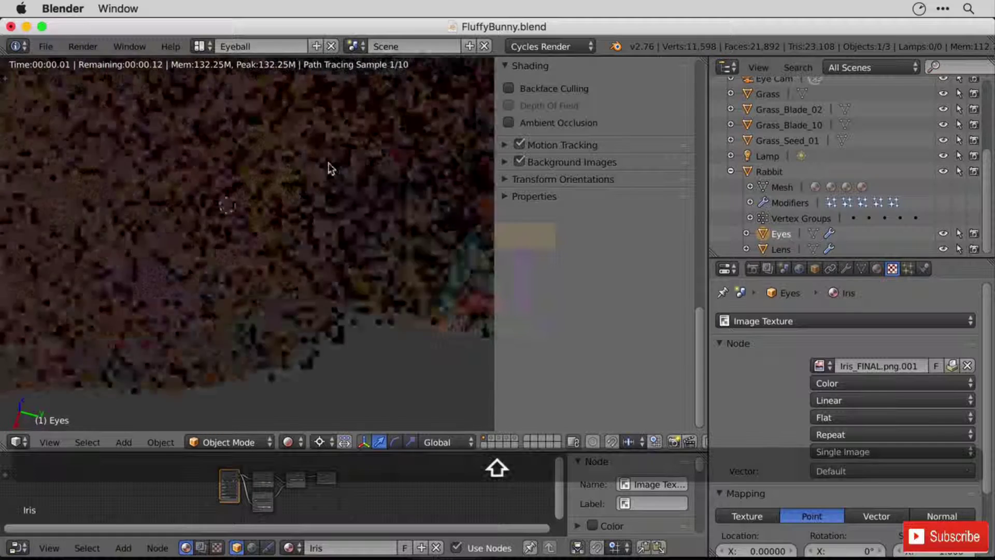
scroll(332, 182, "down", 4)
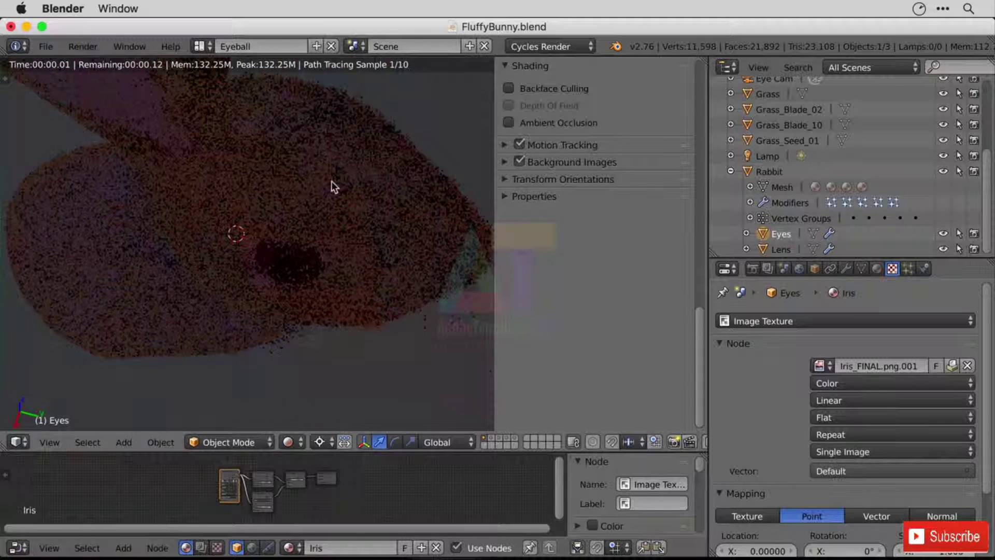
scroll(362, 202, "up", 3)
scroll(373, 204, "down", 4, "shift")
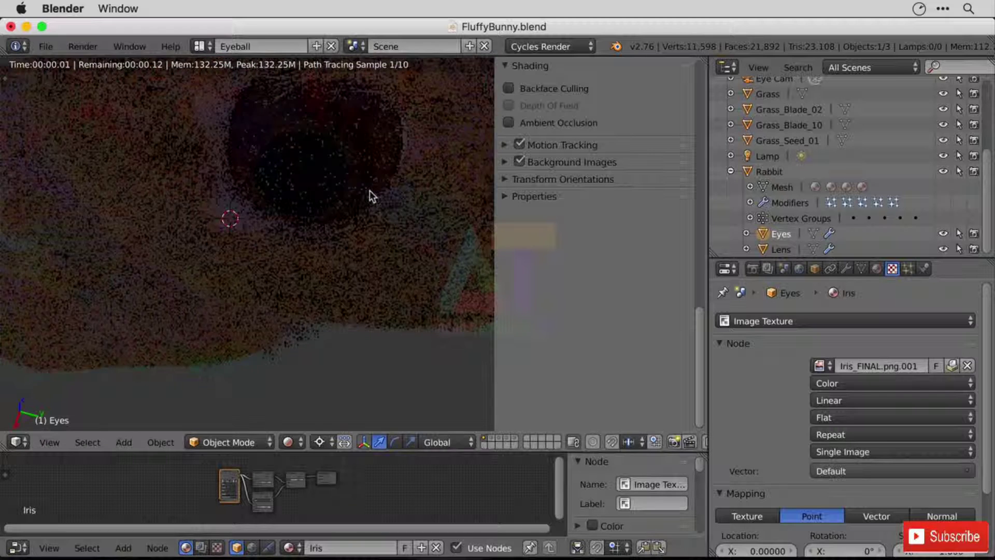